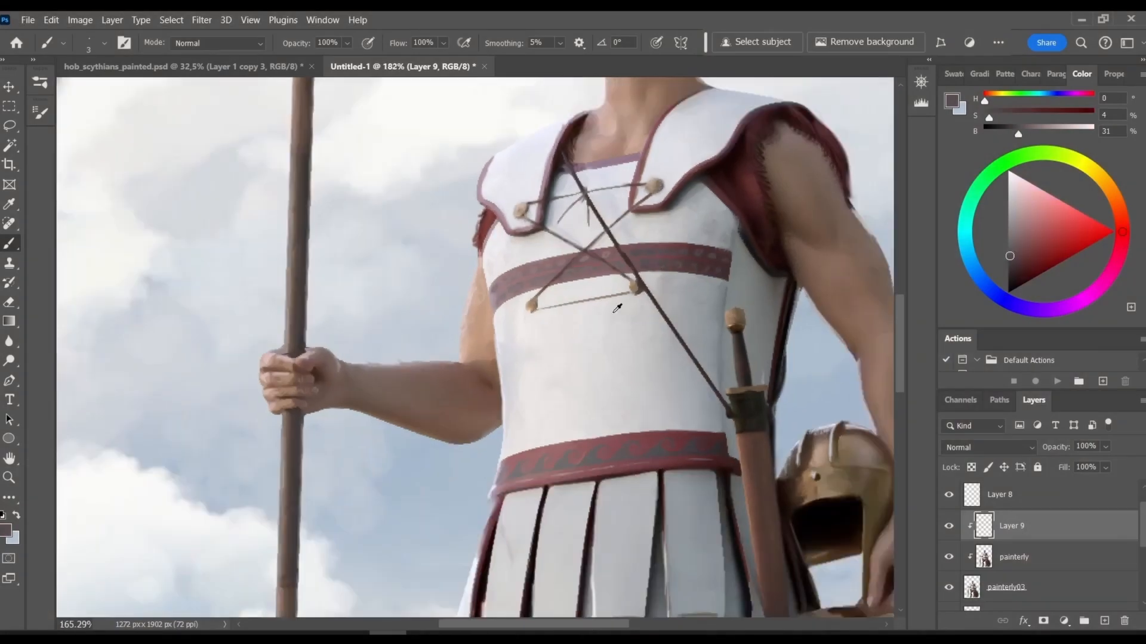
Paint over parts of the soldier artwork on Layer 9 with colours sampled from the picture itself
{"action": "left_click", "coordinate": [617, 306], "text": "alt"}
{"action": "scroll", "coordinate": [564, 467], "scroll_direction": "up", "scroll_amount": 8, "text": "alt"}
{"action": "left_click", "coordinate": [317, 552], "text": "alt"}
{"action": "left_click_drag", "start_coordinate": [585, 430], "coordinate": [328, 405]}
{"action": "left_click", "coordinate": [731, 355], "text": "alt"}
{"action": "left_click_drag", "start_coordinate": [731, 356], "coordinate": [487, 335]}
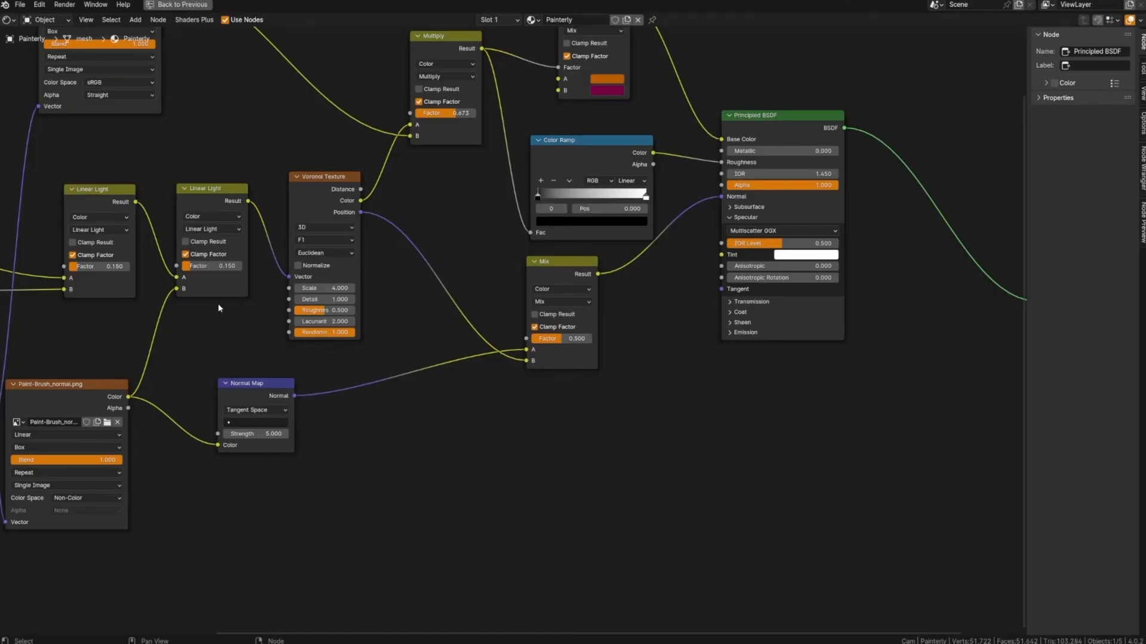
{"action": "middle_click_drag", "start_coordinate": [73, 306], "coordinate": [246, 359]}
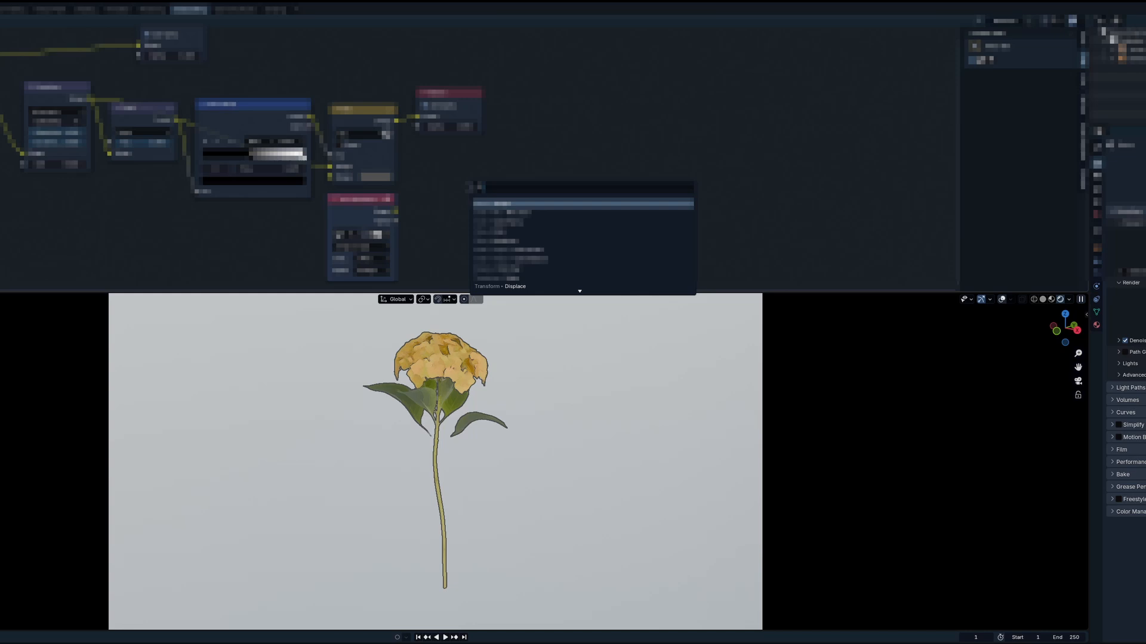
Add a Color Ramp node fed by the paper texture node and preview its output in the viewport
{"action": "key", "text": "Escape"}
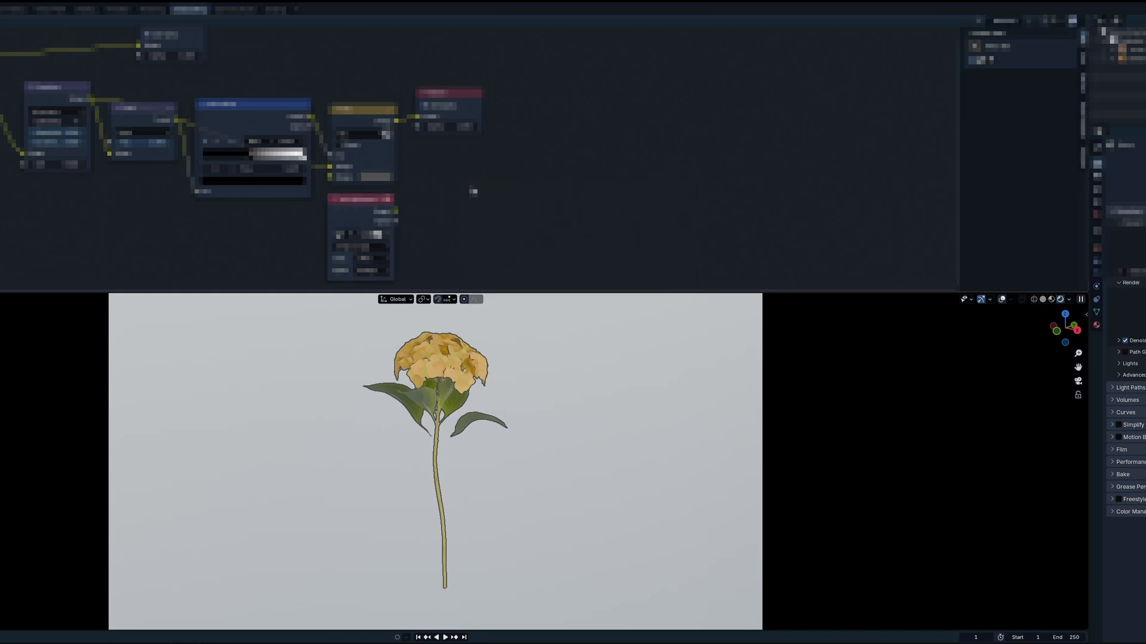
{"action": "key", "text": "shift+a"}
{"action": "key", "text": "Return"}
{"action": "left_click", "coordinate": [416, 175]}
{"action": "left_click", "coordinate": [478, 194], "text": "ctrl+shift"}
{"action": "left_click_drag", "start_coordinate": [395, 212], "coordinate": [487, 233]}
Add a Multiply node and link the flower outline mix and the paper texture's color ramp to its two inputs
{"action": "key", "text": "shift+a"}
{"action": "type", "text": "mul"}
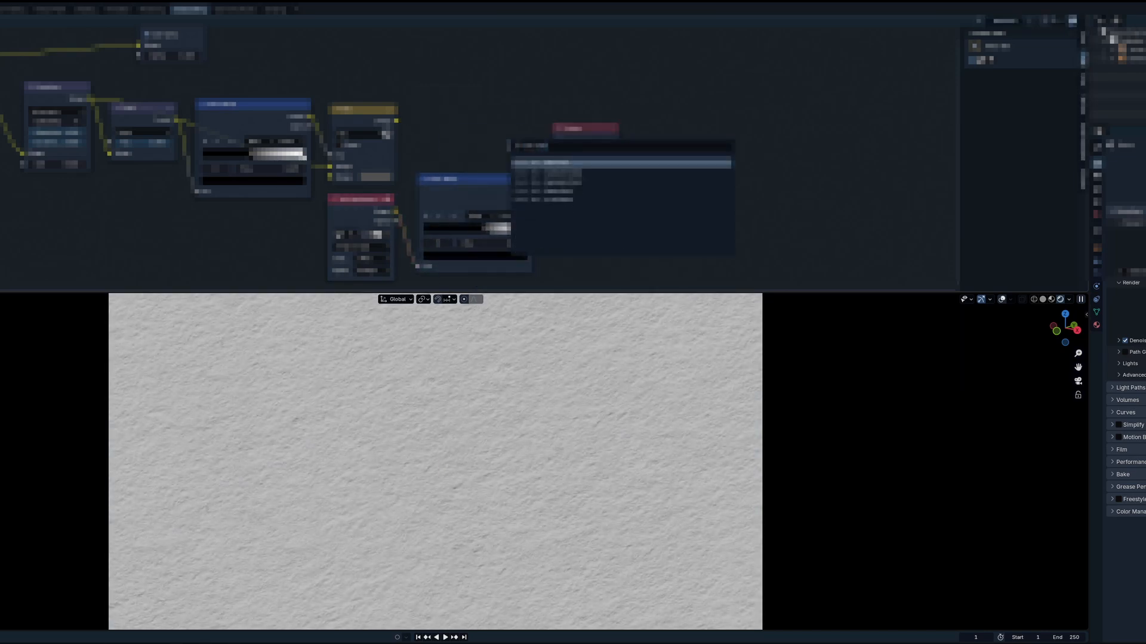
{"action": "key", "text": "Return"}
{"action": "left_click", "coordinate": [551, 111]}
{"action": "left_click_drag", "start_coordinate": [550, 156], "coordinate": [550, 179]}
{"action": "left_click_drag", "start_coordinate": [397, 121], "coordinate": [550, 167]}
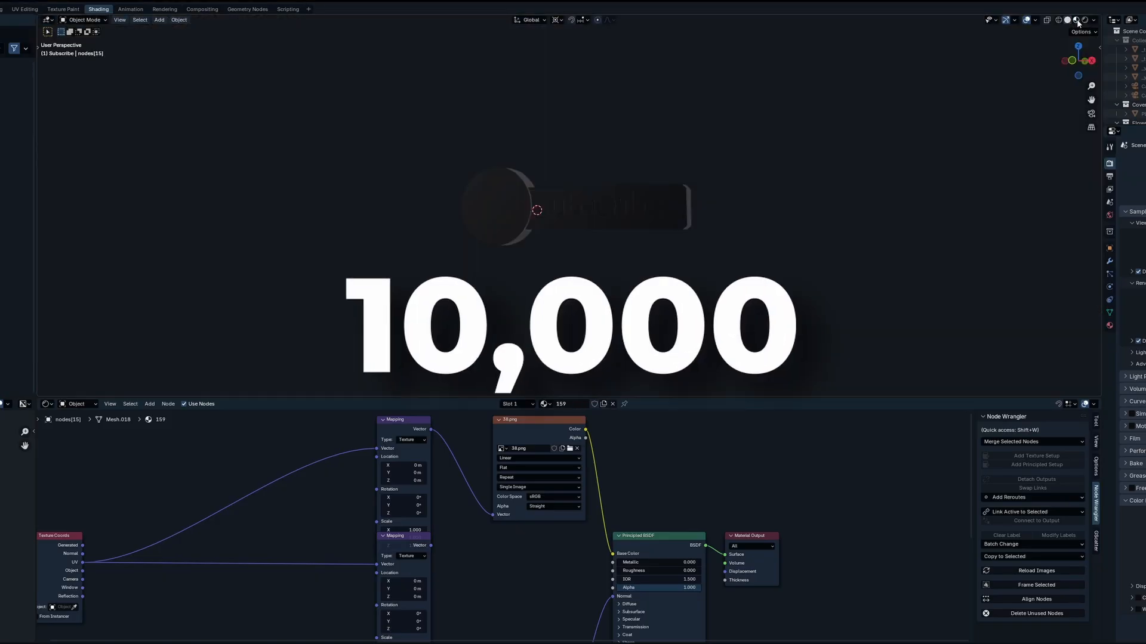
Display the subscribe button model in rendered shading and inspect it
{"action": "left_click", "coordinate": [1085, 20]}
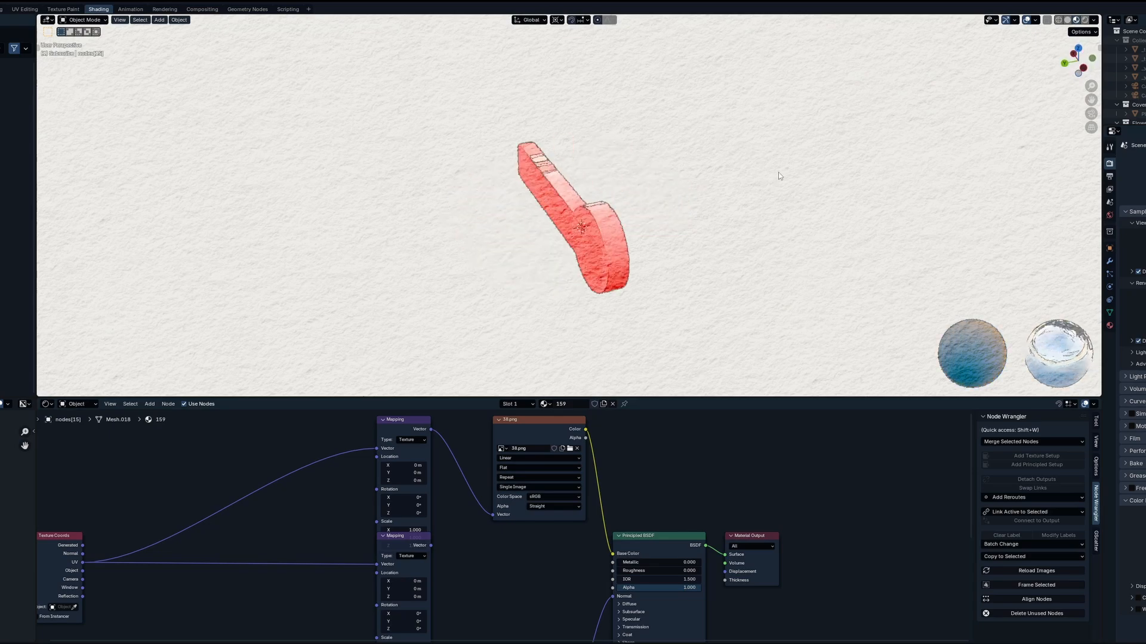
{"action": "middle_click_drag", "start_coordinate": [804, 146], "coordinate": [656, 237]}
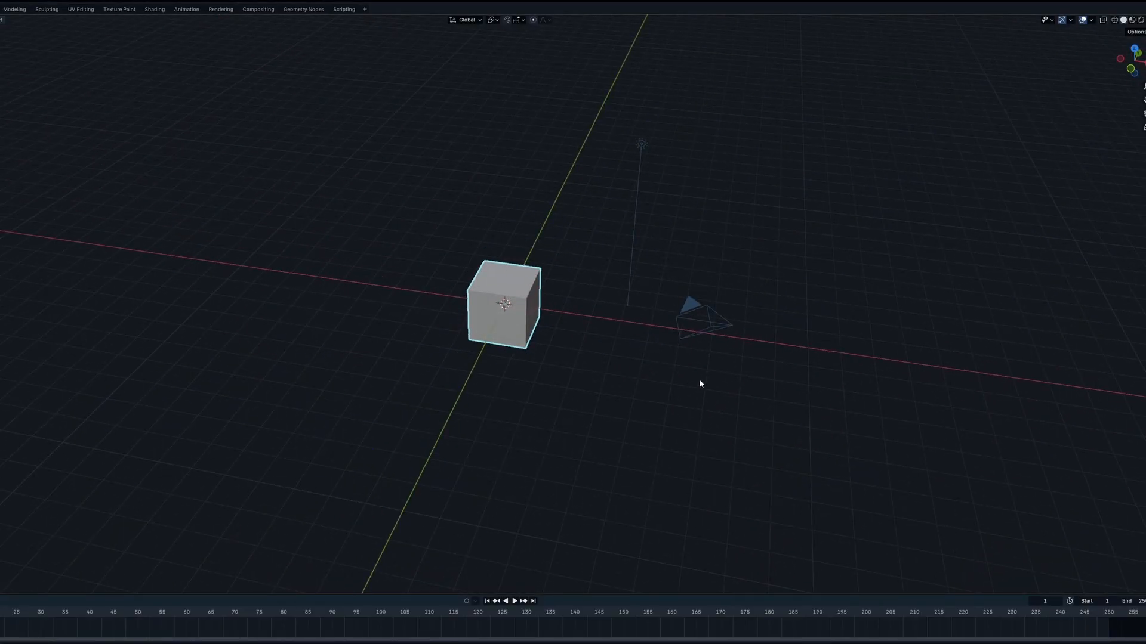
{"action": "middle_click_drag", "start_coordinate": [701, 384], "coordinate": [672, 427]}
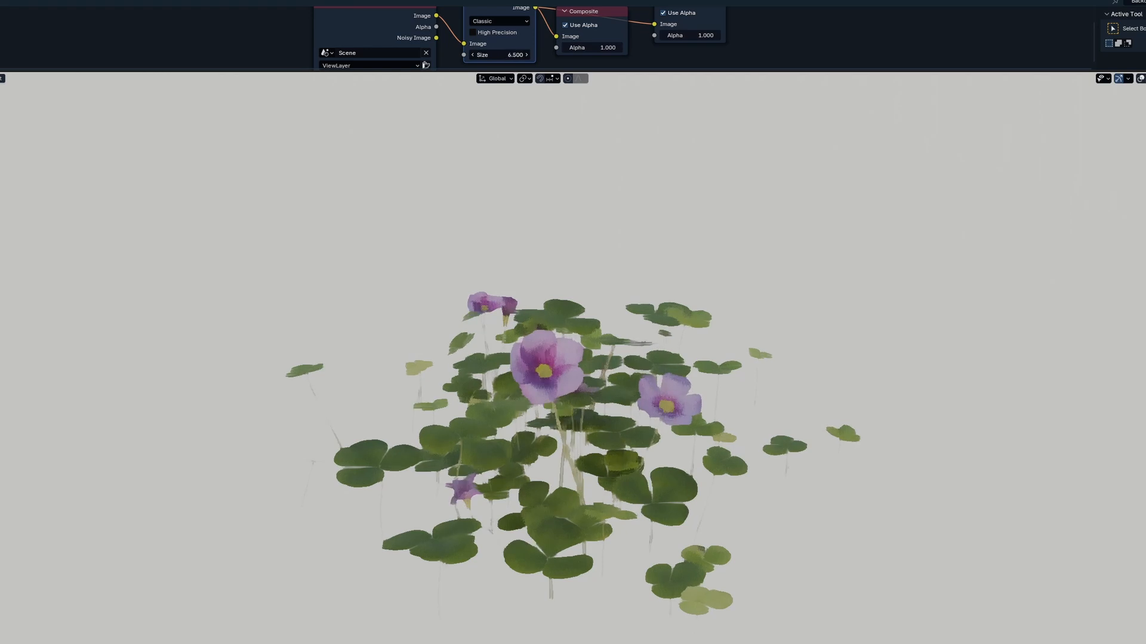
Increase the Size of the Classic Kuwahara node applied to the purple clover flowers
{"action": "left_click_drag", "start_coordinate": [499, 61], "coordinate": [528, 60]}
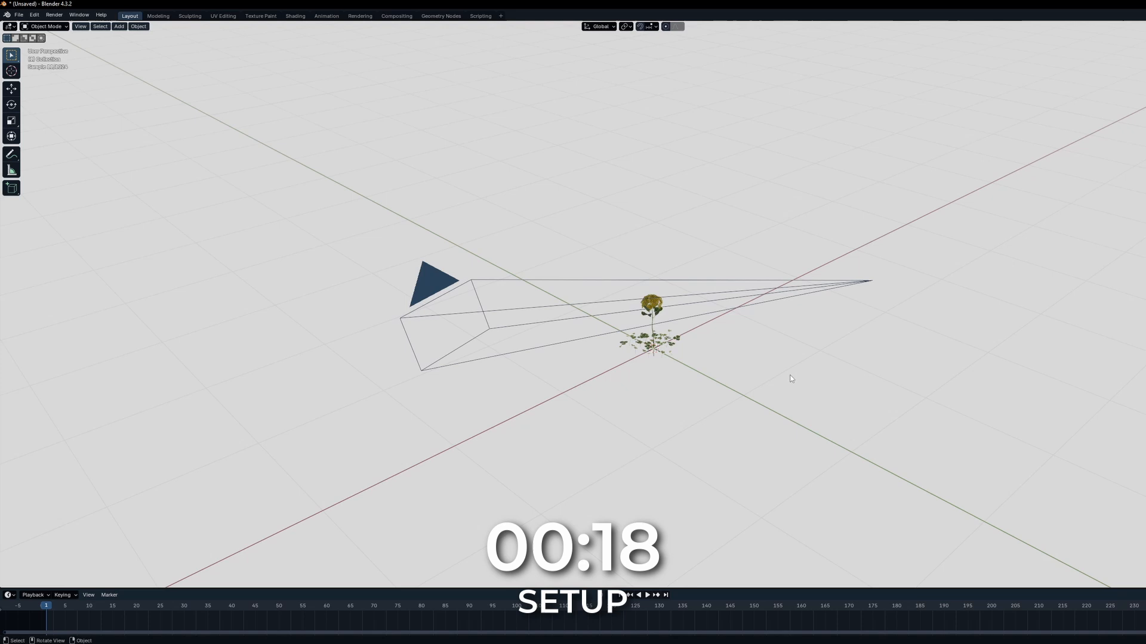
In the Compositing workspace, replace the dope sheet with a taller 3D Viewport and enable Use Nodes
{"action": "middle_click_drag", "start_coordinate": [787, 378], "coordinate": [832, 371]}
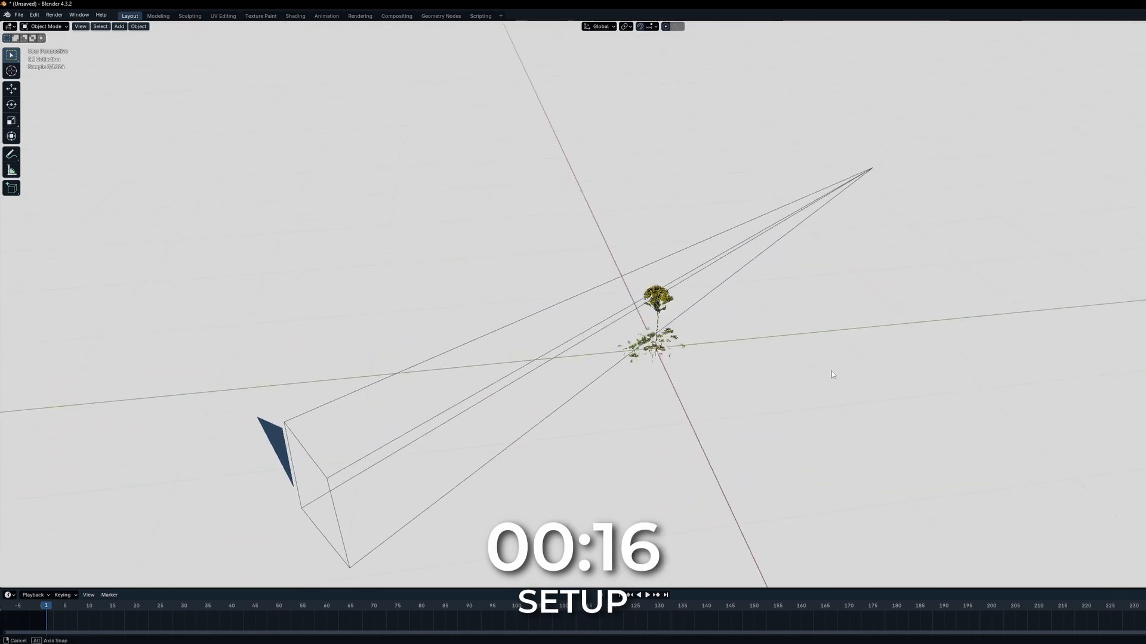
{"action": "left_click", "coordinate": [396, 15]}
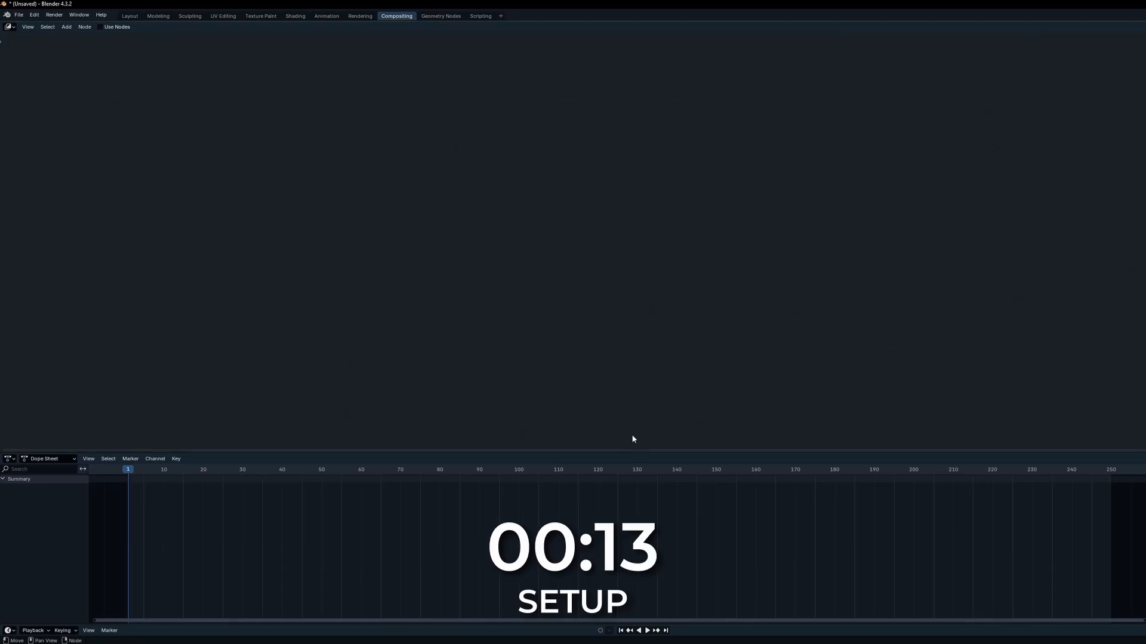
{"action": "left_click_drag", "start_coordinate": [631, 450], "coordinate": [634, 335]}
{"action": "left_click", "coordinate": [24, 345]}
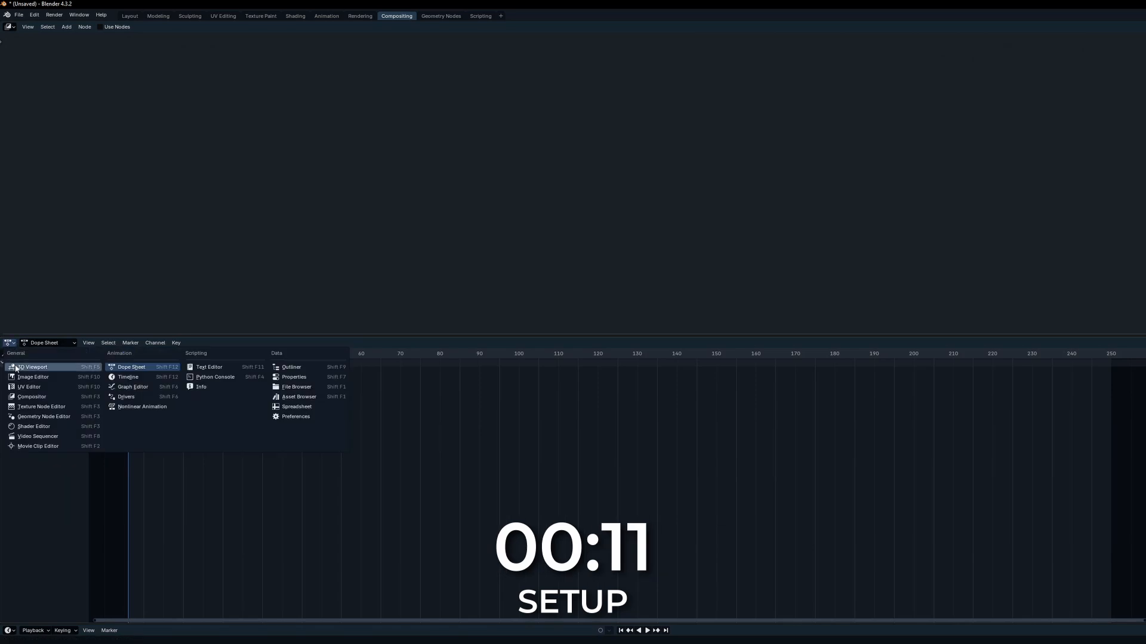
{"action": "left_click", "coordinate": [14, 367]}
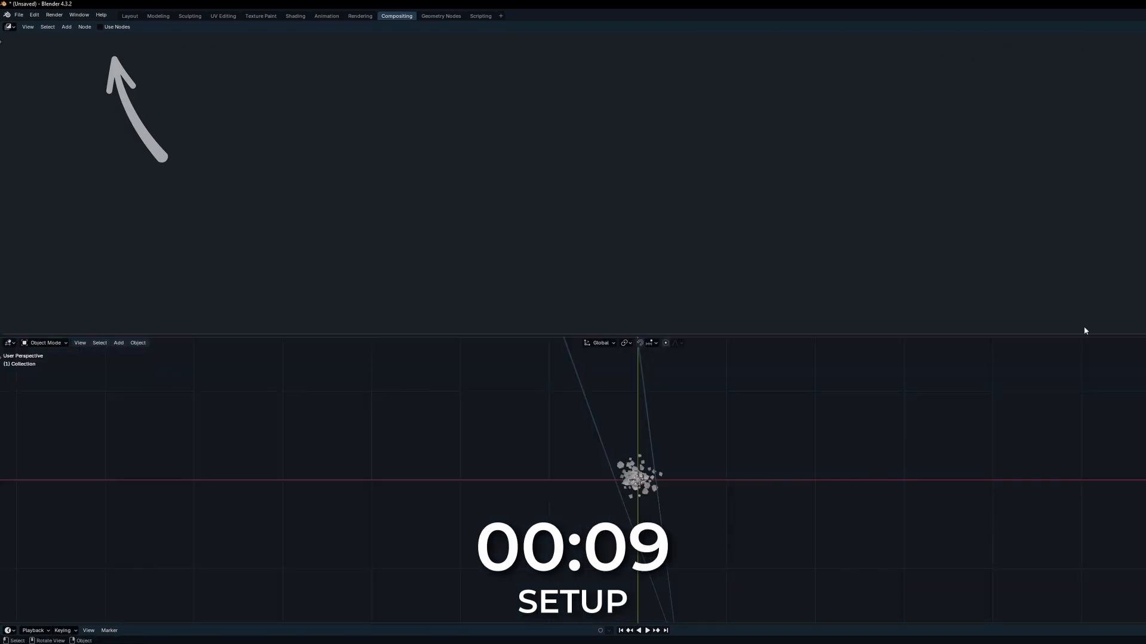
{"action": "left_click", "coordinate": [125, 27]}
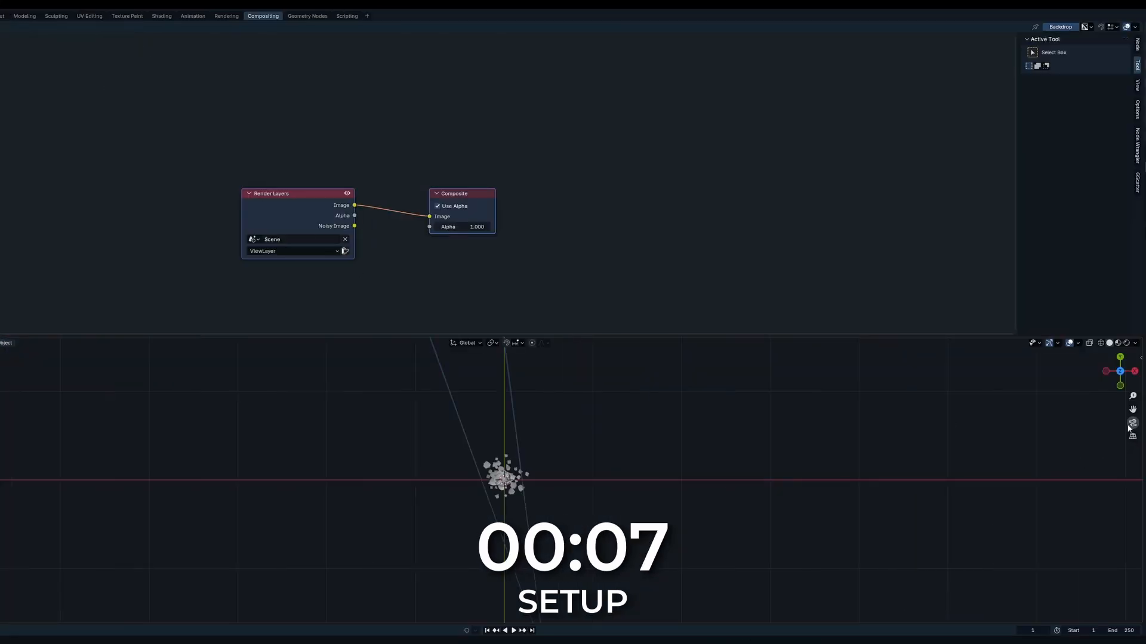
Show the flower through the camera in rendered shading with the viewport compositor set to Camera
{"action": "left_click", "coordinate": [1133, 422]}
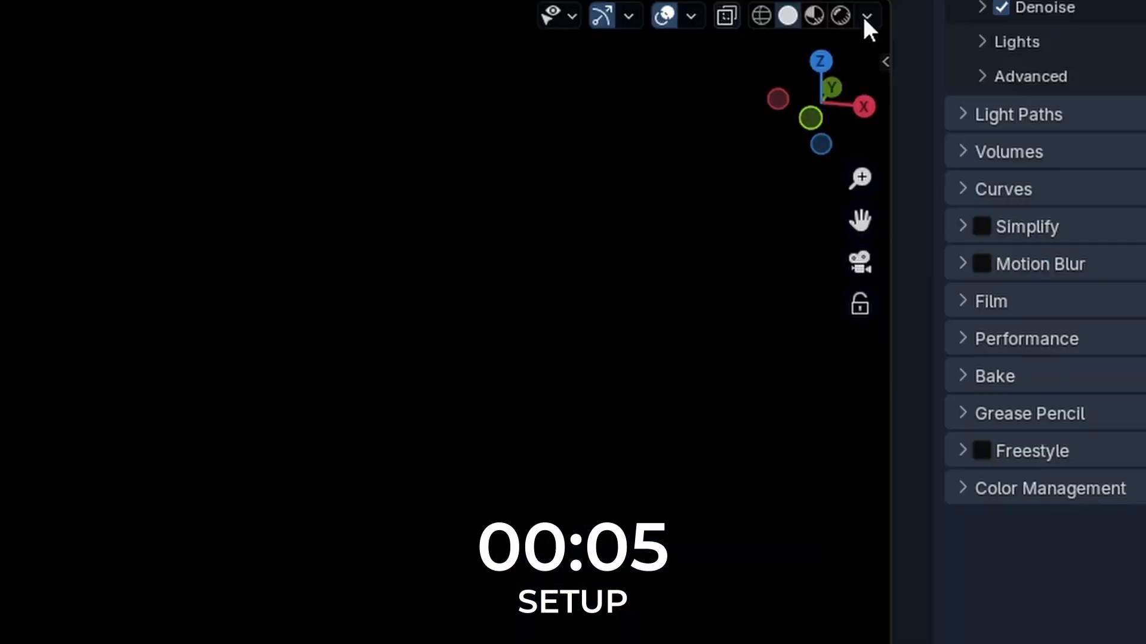
{"action": "left_click", "coordinate": [1134, 343]}
{"action": "left_click", "coordinate": [835, 16]}
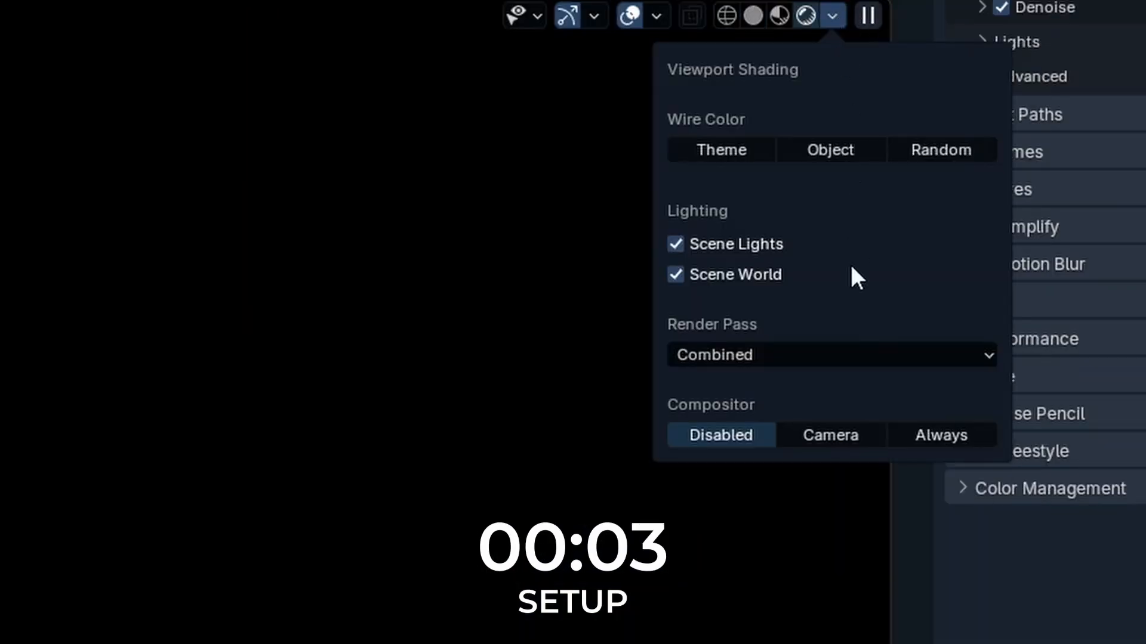
{"action": "left_click", "coordinate": [830, 436]}
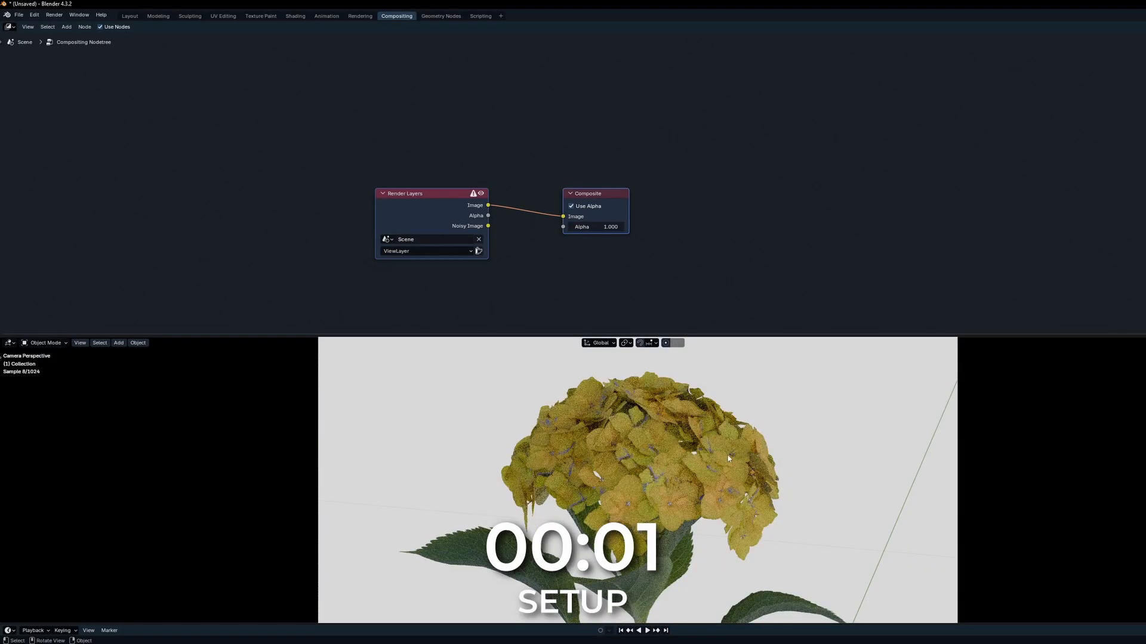
Insert a Kuwahara node between the Render Layers and Composite nodes
{"action": "middle_click_drag", "start_coordinate": [634, 271], "coordinate": [775, 258]}
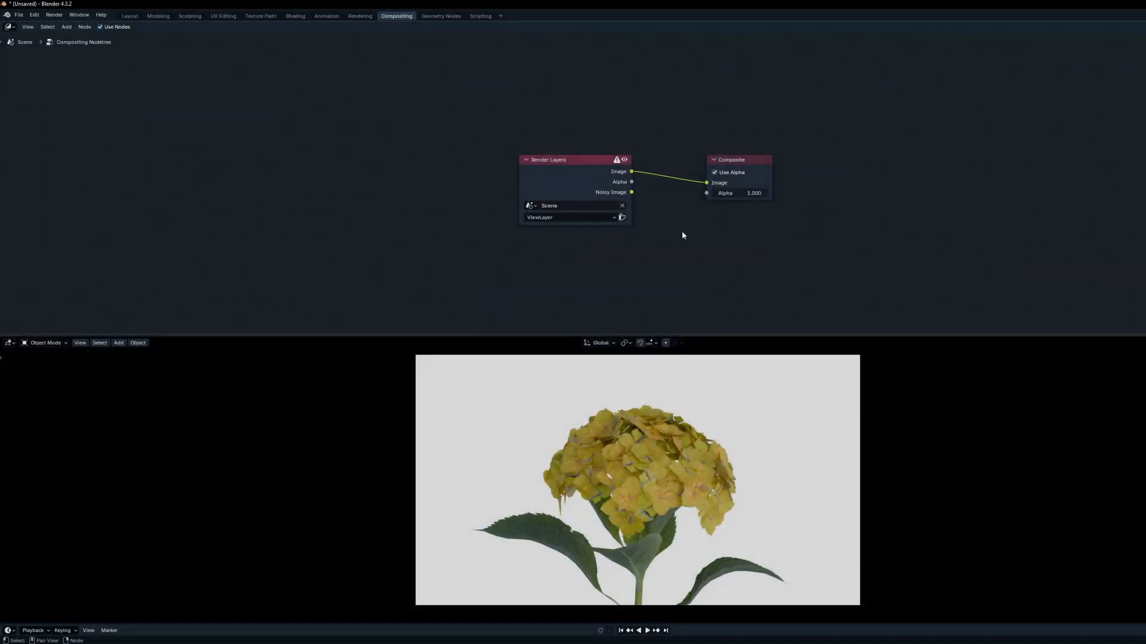
{"action": "key", "text": "shift+a"}
{"action": "type", "text": "kuwa"}
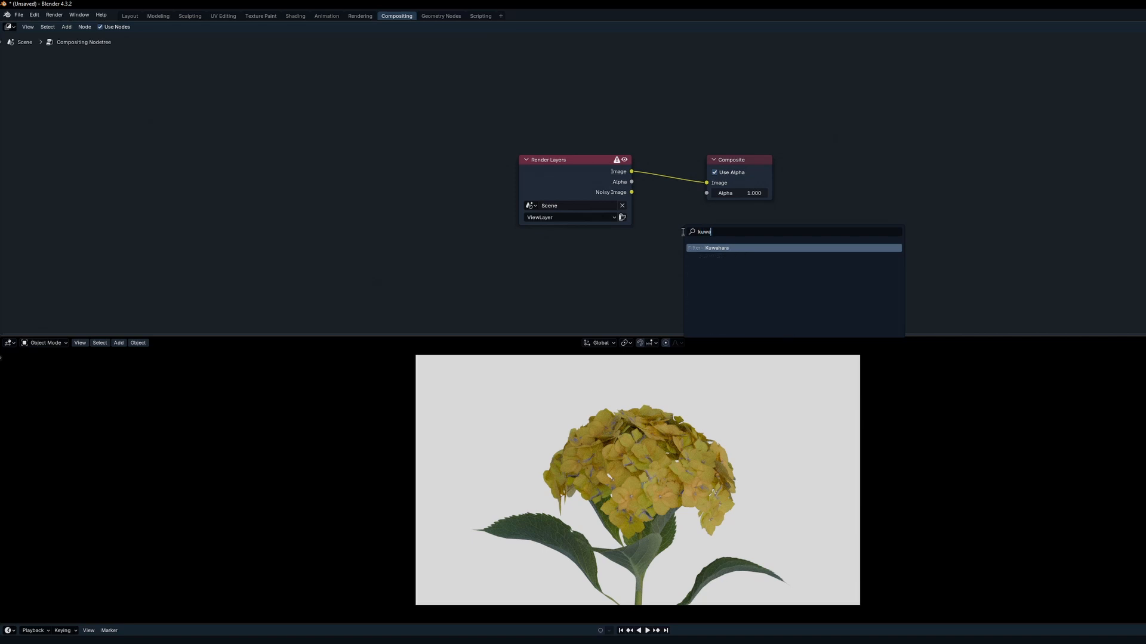
{"action": "key", "text": "Return"}
{"action": "left_click", "coordinate": [666, 160]}
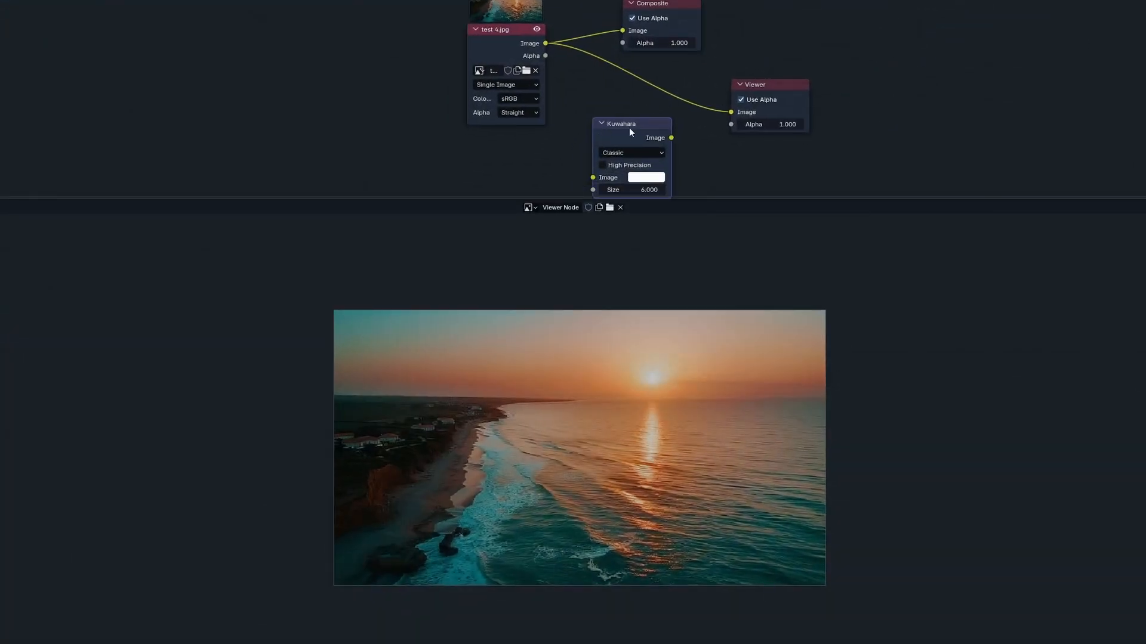
Insert the Kuwahara node between the test 4.jpg image and the Viewer, and inspect the filtered sunset photo
{"action": "left_click_drag", "start_coordinate": [629, 128], "coordinate": [654, 94]}
{"action": "scroll", "coordinate": [588, 366], "scroll_direction": "up", "scroll_amount": 2}
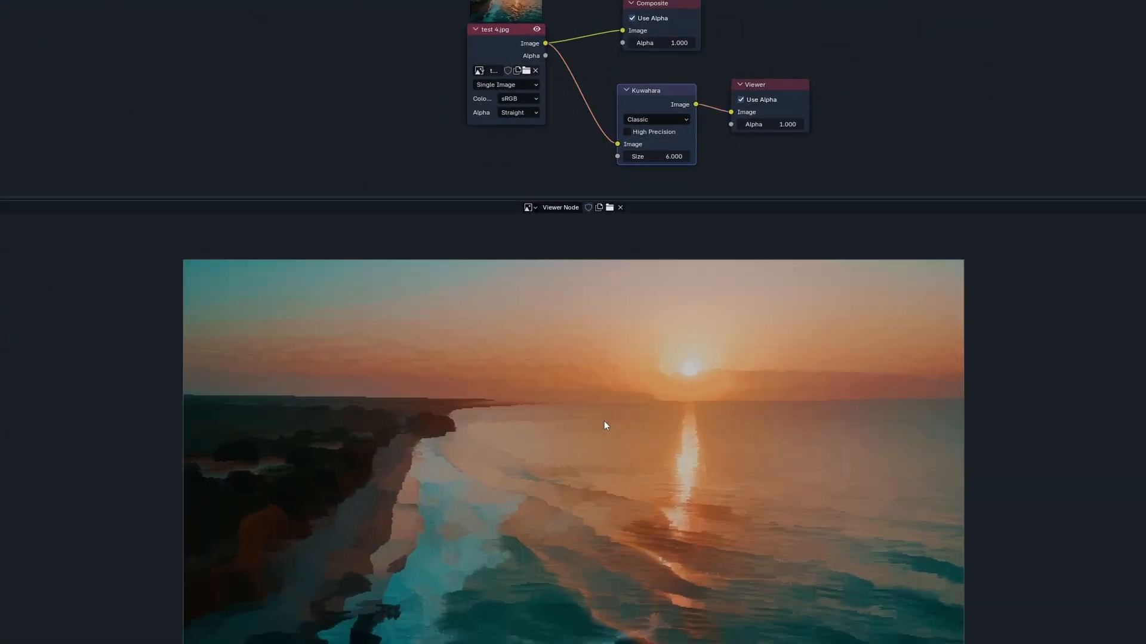
{"action": "middle_click_drag", "start_coordinate": [604, 421], "coordinate": [603, 389]}
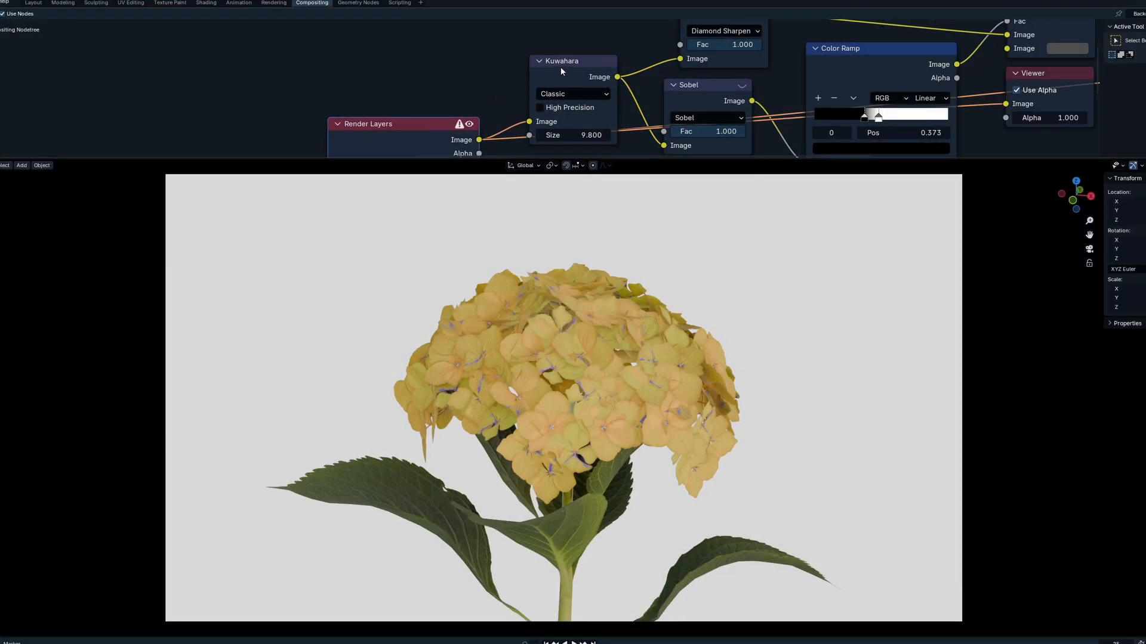
Toggle the Kuwahara node's mute state to compare the flower render with and without the filter
{"action": "key", "text": "m"}
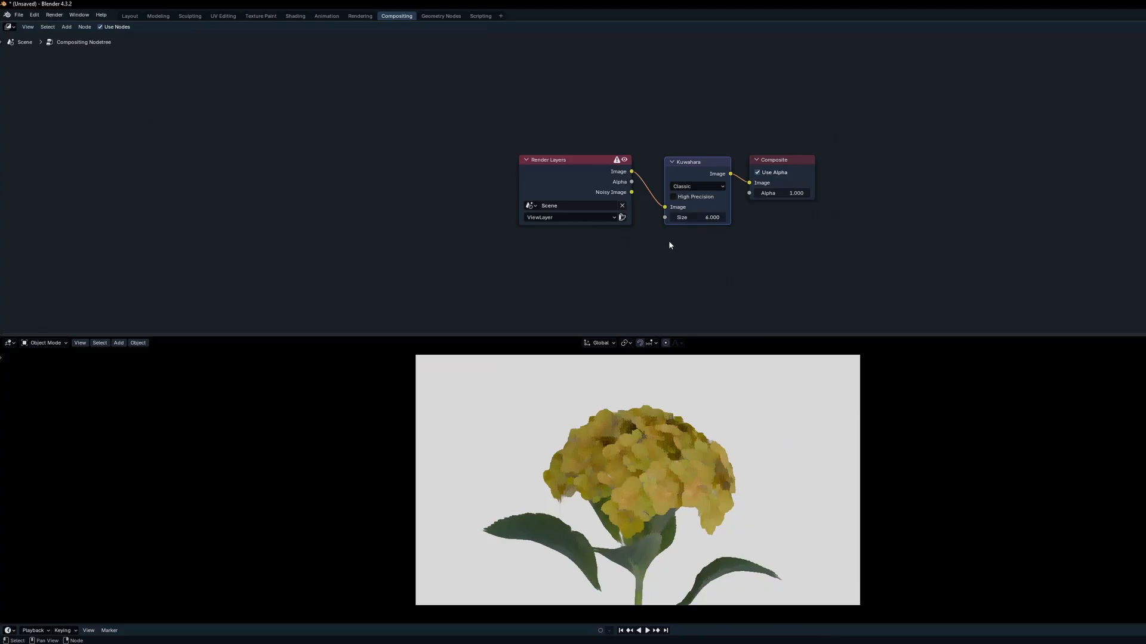
Set the Kuwahara node's type to Anisotropic and its Size to 9.5
{"action": "left_click", "coordinate": [687, 187]}
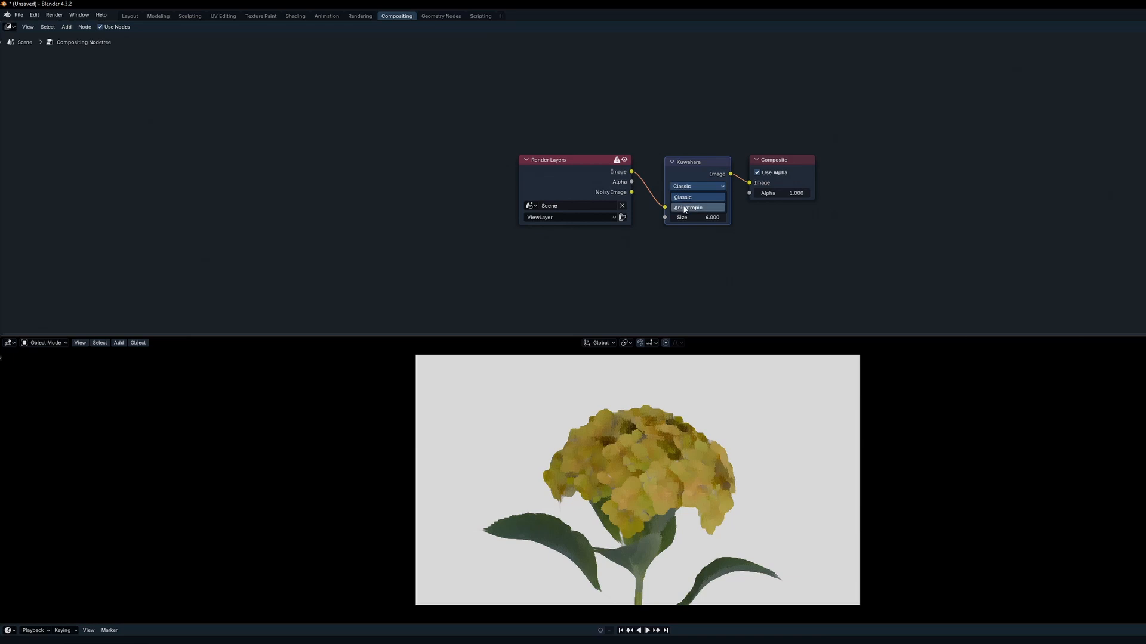
{"action": "left_click", "coordinate": [685, 208]}
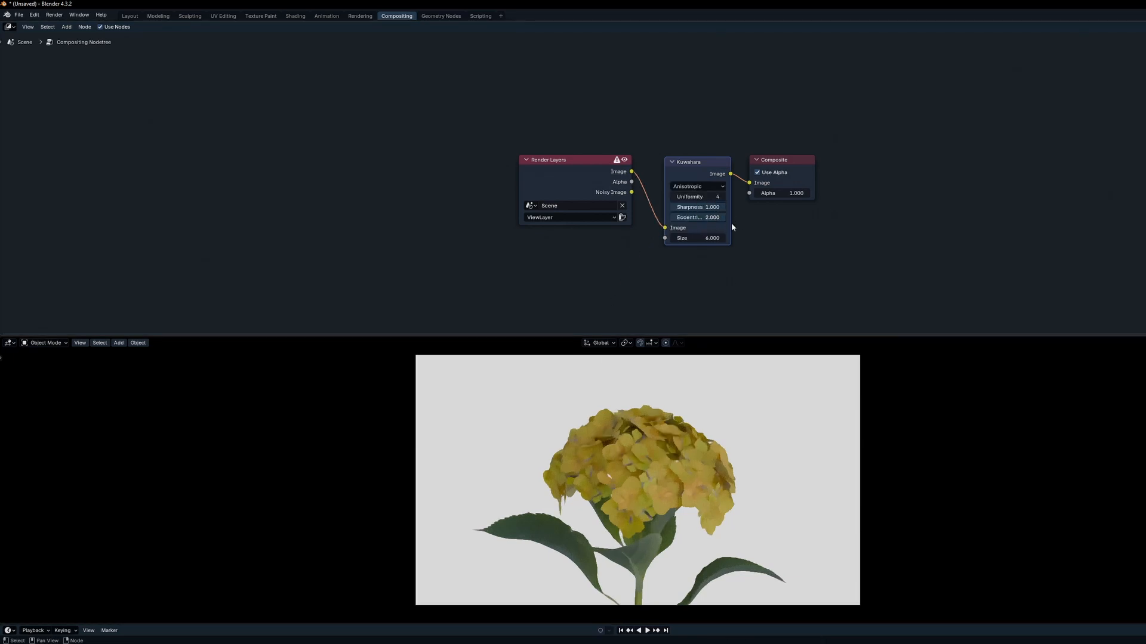
{"action": "scroll", "coordinate": [732, 227], "scroll_direction": "up", "scroll_amount": 2}
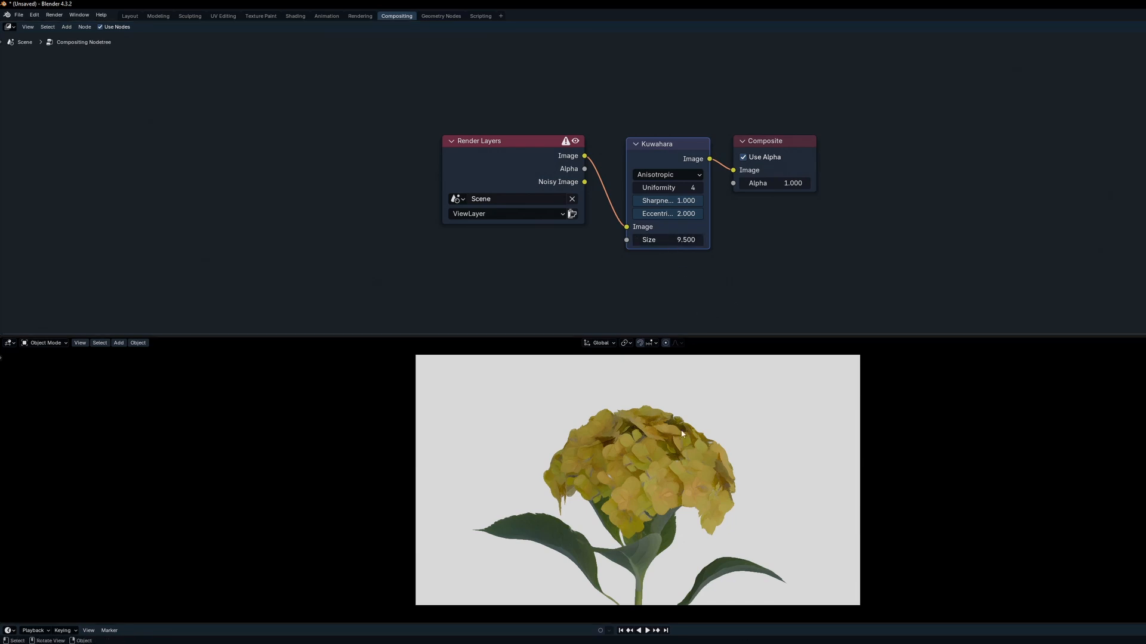
{"action": "middle_click_drag", "start_coordinate": [772, 454], "coordinate": [640, 467]}
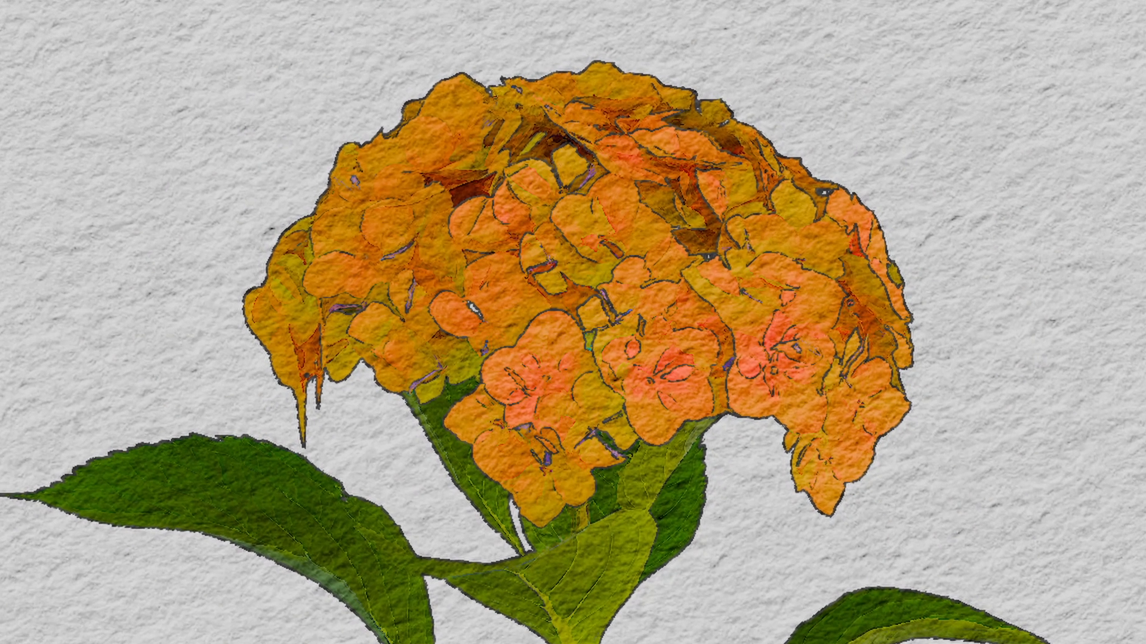
Insert a Color Ramp between the Shader to RGB and Material Output nodes and set its interpolation to Constant
{"action": "key", "text": "Return"}
{"action": "left_click", "coordinate": [635, 459]}
{"action": "left_click", "coordinate": [668, 451]}
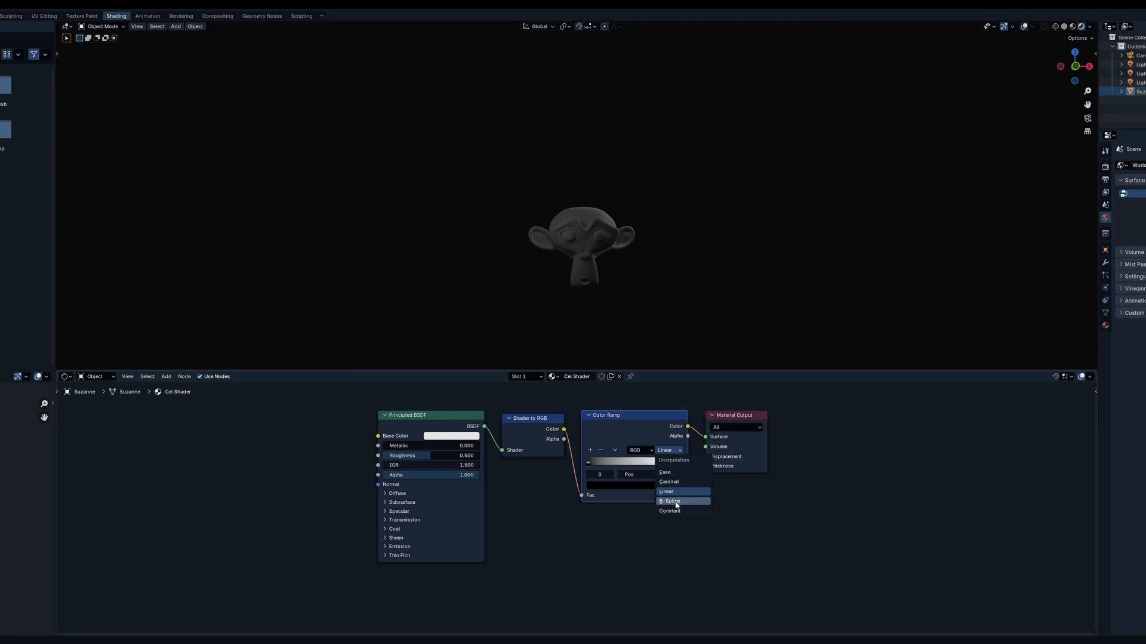
{"action": "left_click", "coordinate": [675, 510]}
Move the Color Ramp's white stop to position 0.400
{"action": "left_click_drag", "start_coordinate": [680, 463], "coordinate": [634, 465]}
{"action": "middle_click_drag", "start_coordinate": [620, 281], "coordinate": [663, 331]}
{"action": "left_click_drag", "start_coordinate": [633, 466], "coordinate": [625, 465]}
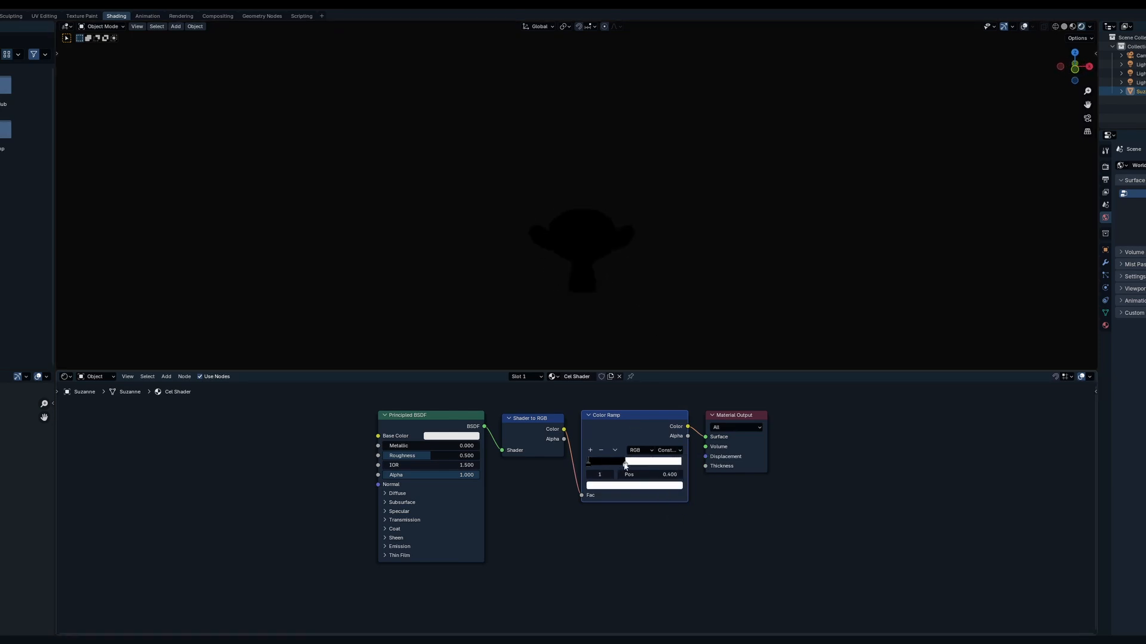
Add a grey middle stop to the Color Ramp at position 0.055, between the black and white stops
{"action": "left_click", "coordinate": [590, 451]}
{"action": "scroll", "coordinate": [591, 455], "scroll_direction": "up", "scroll_amount": 6}
{"action": "left_click", "coordinate": [624, 471]}
{"action": "left_click_drag", "start_coordinate": [601, 416], "coordinate": [619, 416]}
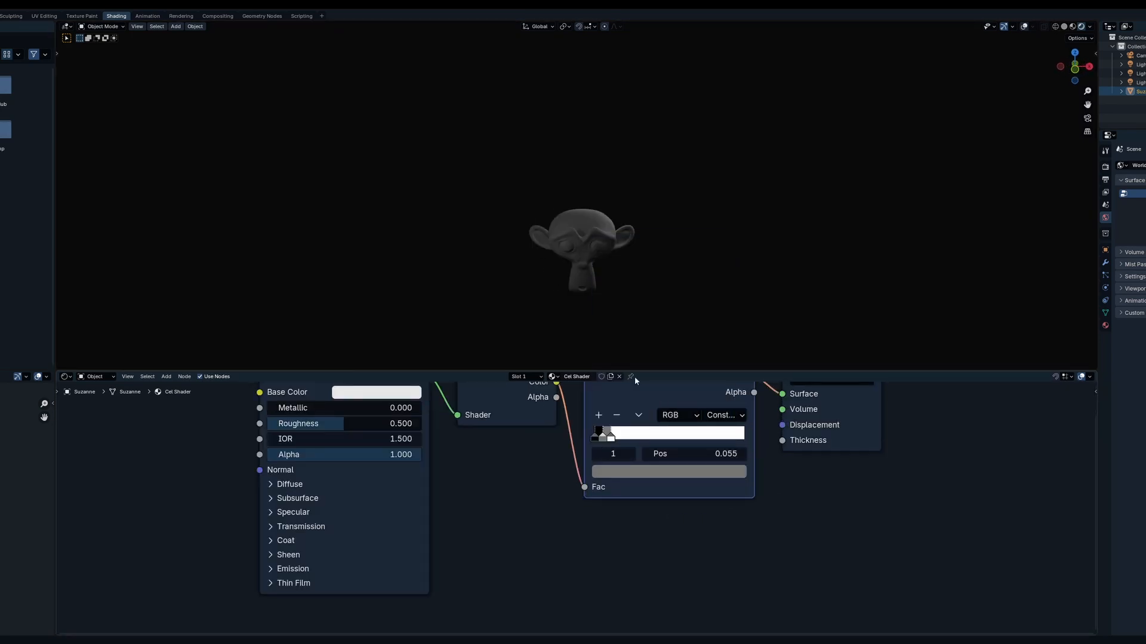
Reposition a light around the monkey head to test its three-tone cel shading
{"action": "mouse_move", "coordinate": [582, 286]}
{"action": "middle_mouse_down"}
{"action": "mouse_move", "coordinate": [655, 292]}
{"action": "mouse_move", "coordinate": [575, 298]}
{"action": "middle_mouse_up"}
{"action": "scroll", "coordinate": [576, 299], "scroll_direction": "up", "scroll_amount": 2}
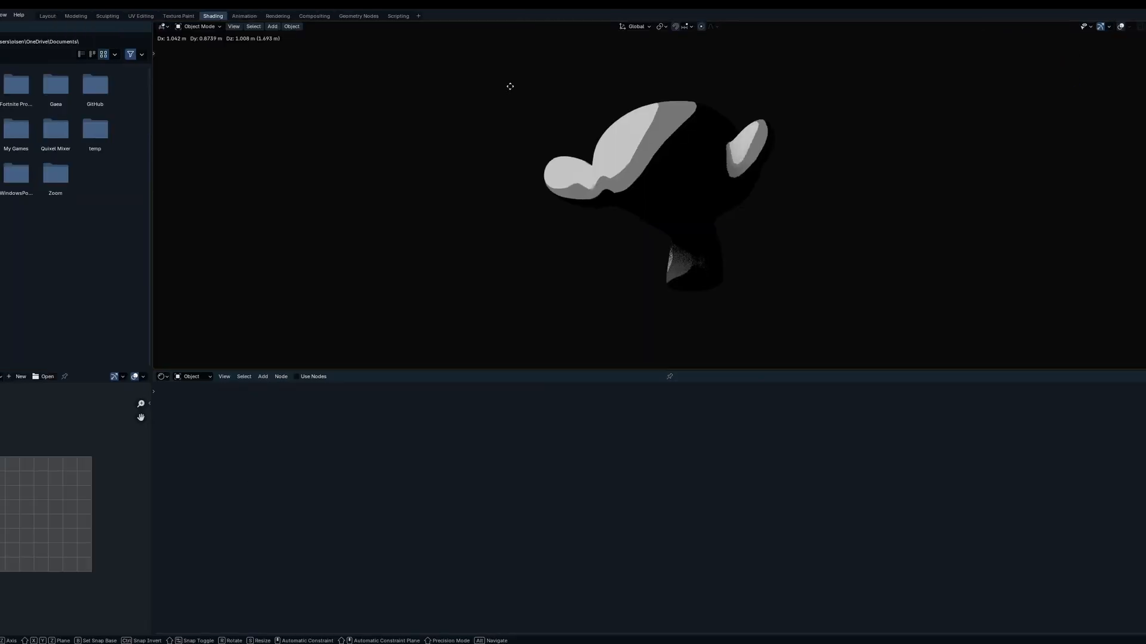
{"action": "middle_click_drag", "start_coordinate": [509, 84], "coordinate": [599, 251]}
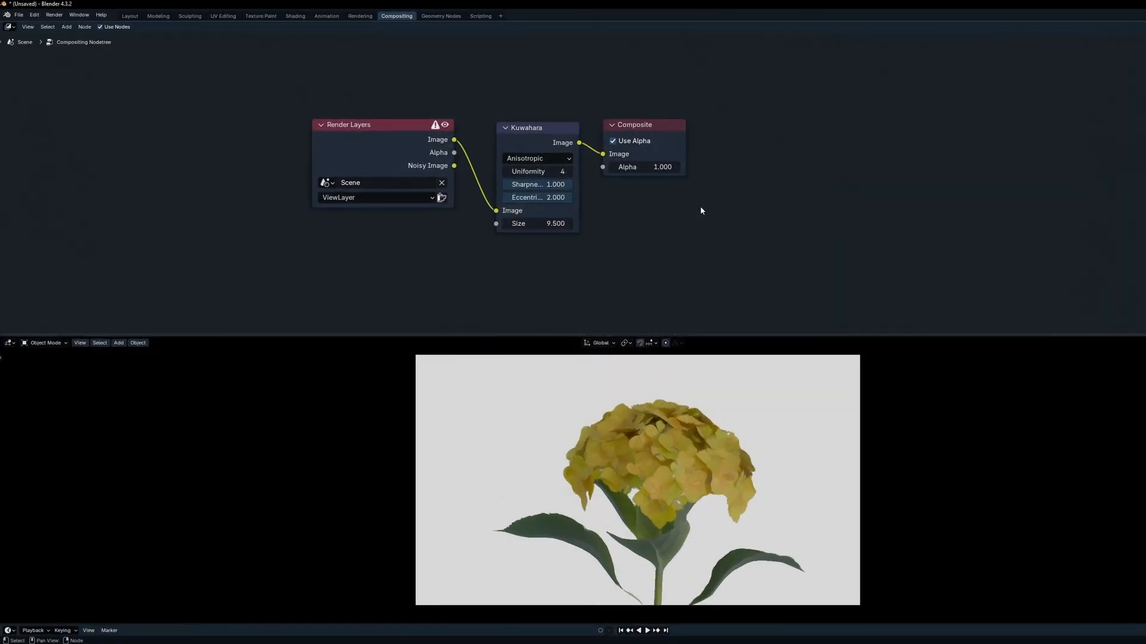
Insert a Filter node between the Kuwahara and Composite nodes and set its type to Sobel
{"action": "key", "text": "shift+a"}
{"action": "key", "text": "Return"}
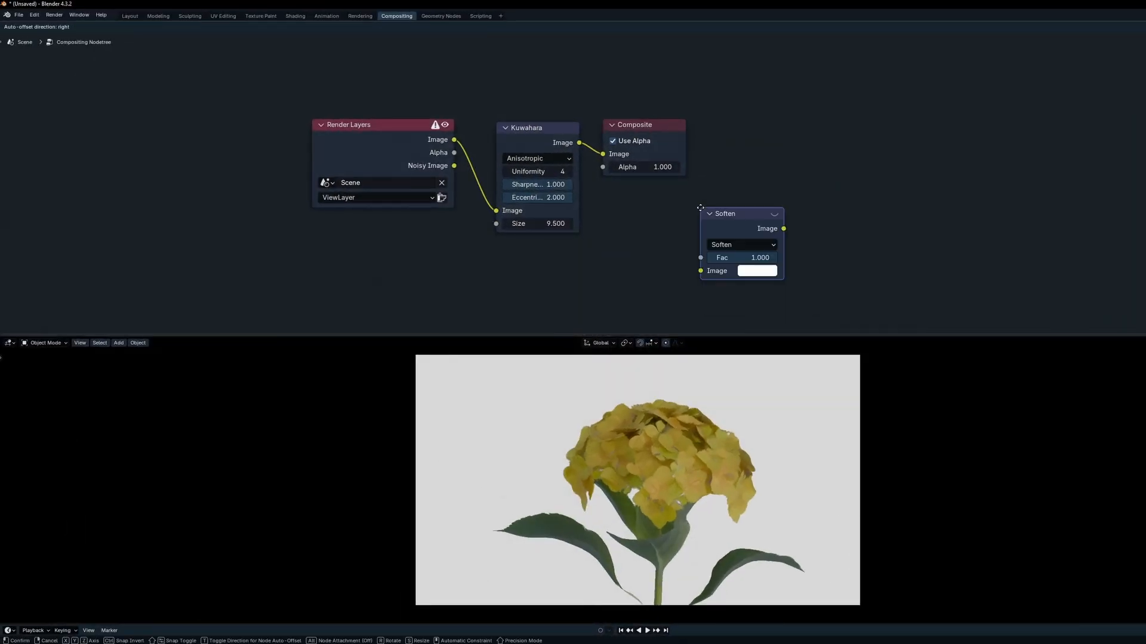
{"action": "left_click", "coordinate": [628, 167]}
{"action": "left_click", "coordinate": [628, 167]}
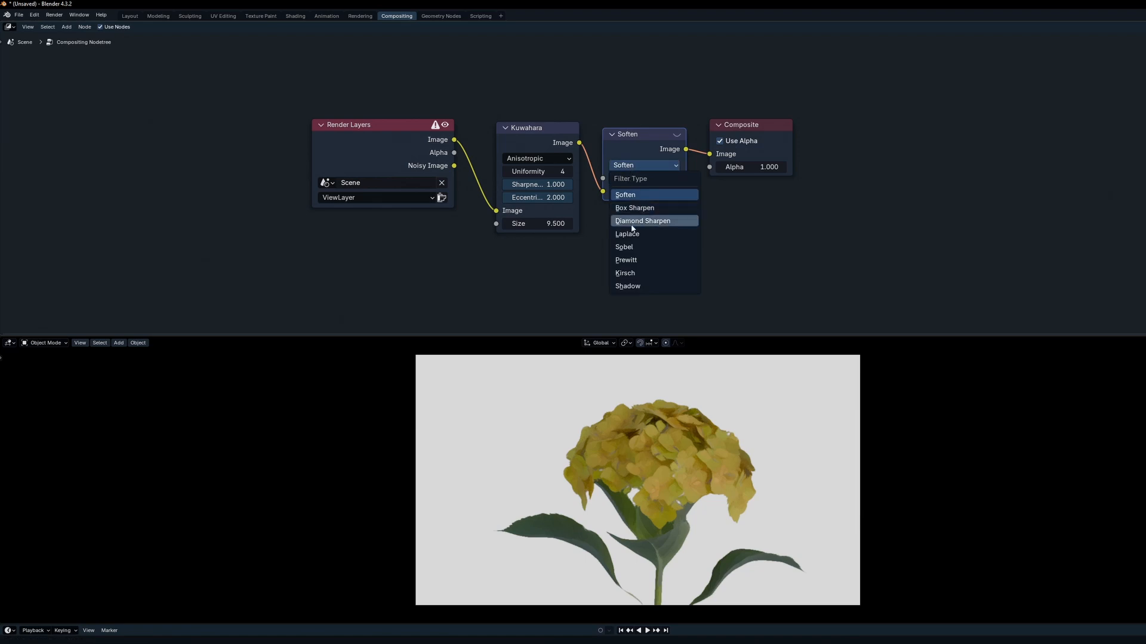
{"action": "left_click", "coordinate": [632, 248]}
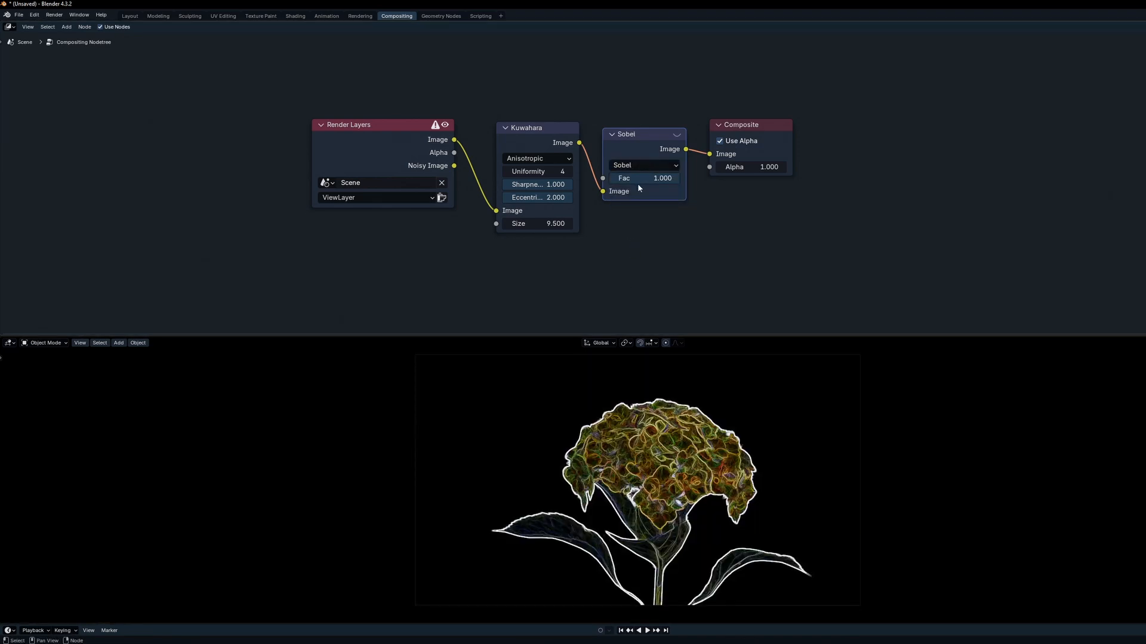
Display the toolbars in the compositor node editor and the 3D viewport
{"action": "mouse_move", "coordinate": [645, 180]}
{"action": "left_mouse_down"}
{"action": "mouse_move", "coordinate": [574, 180]}
{"action": "mouse_move", "coordinate": [644, 180]}
{"action": "left_mouse_up"}
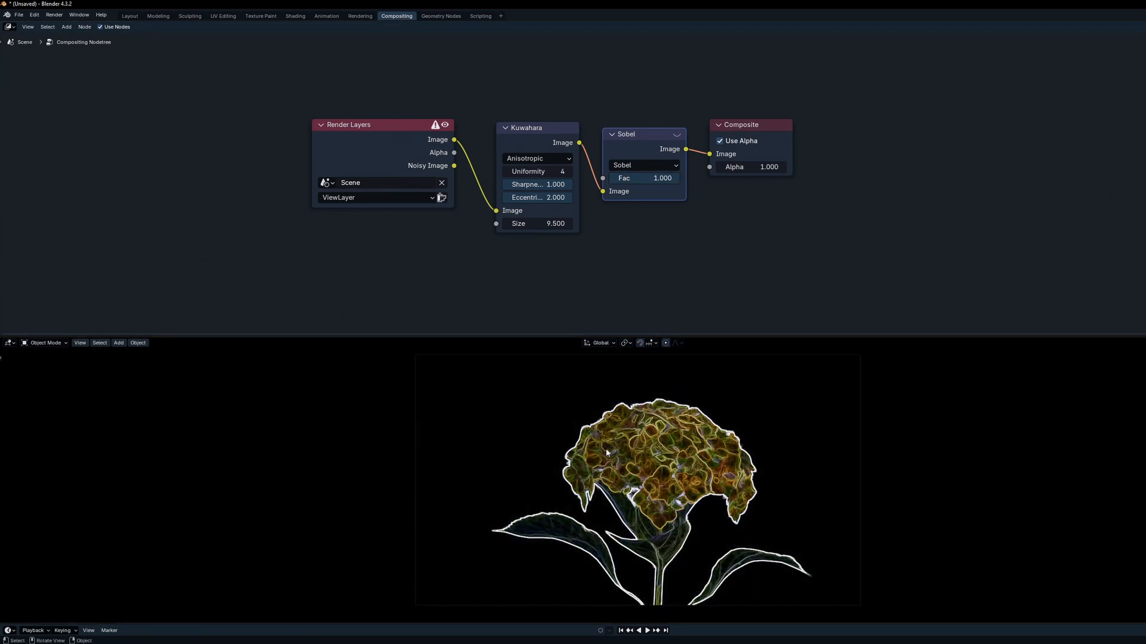
{"action": "middle_click_drag", "start_coordinate": [500, 230], "coordinate": [563, 230]}
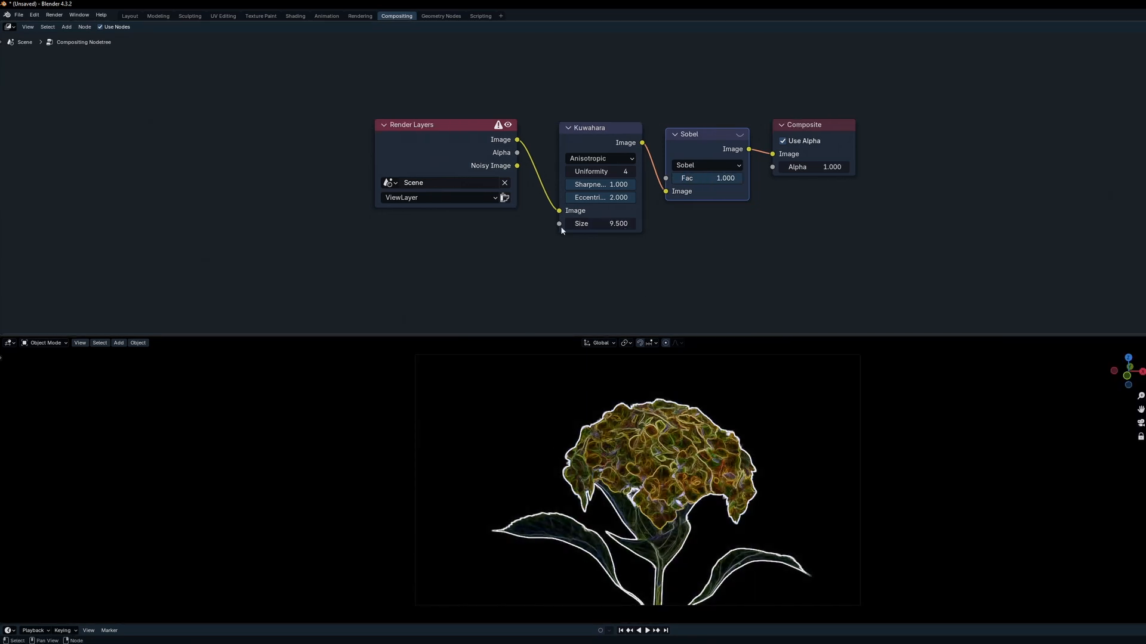
{"action": "middle_click_drag", "start_coordinate": [763, 285], "coordinate": [616, 248]}
{"action": "key", "text": "t"}
{"action": "key", "text": "t"}
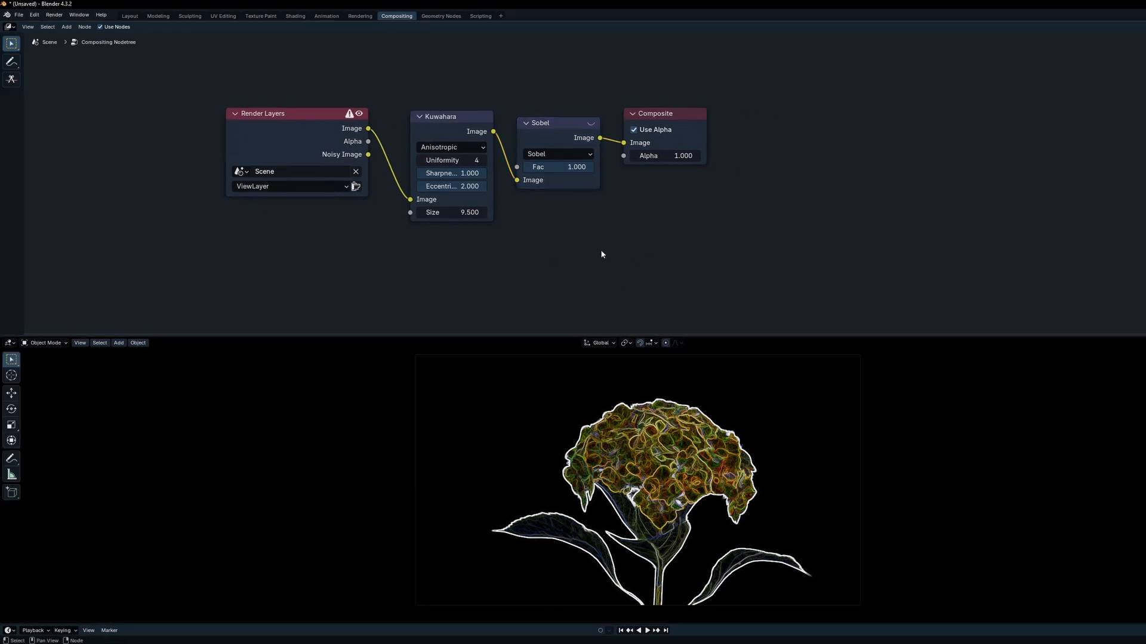
Insert a Color Ramp node between the Sobel filter and Composite nodes
{"action": "key", "text": "shift+a"}
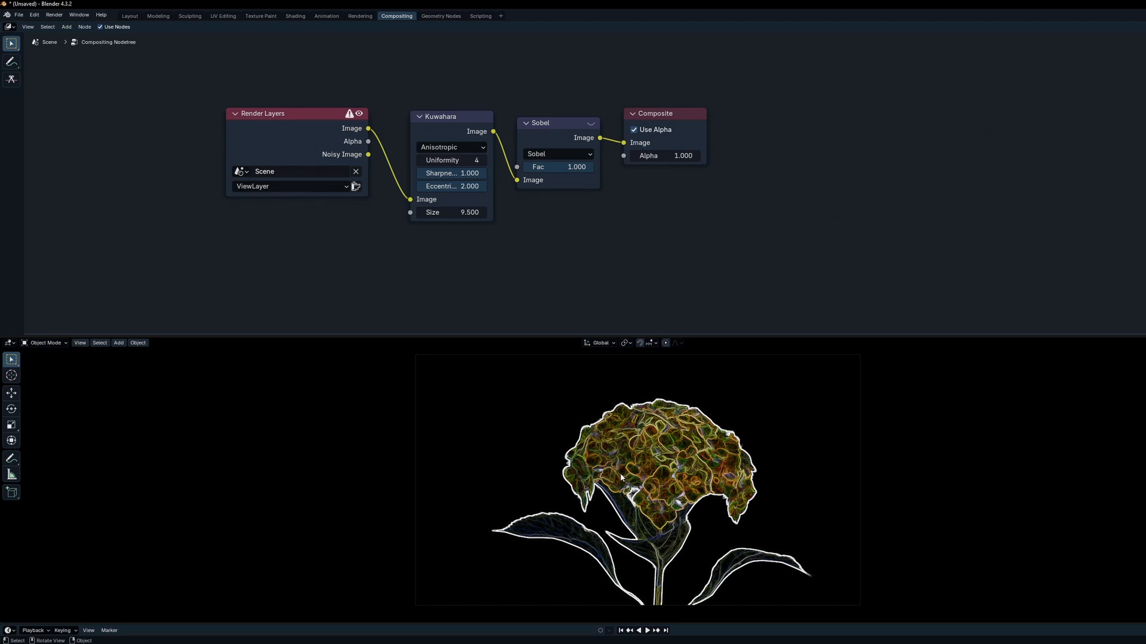
{"action": "key", "text": "shift+a"}
{"action": "left_click", "coordinate": [618, 232]}
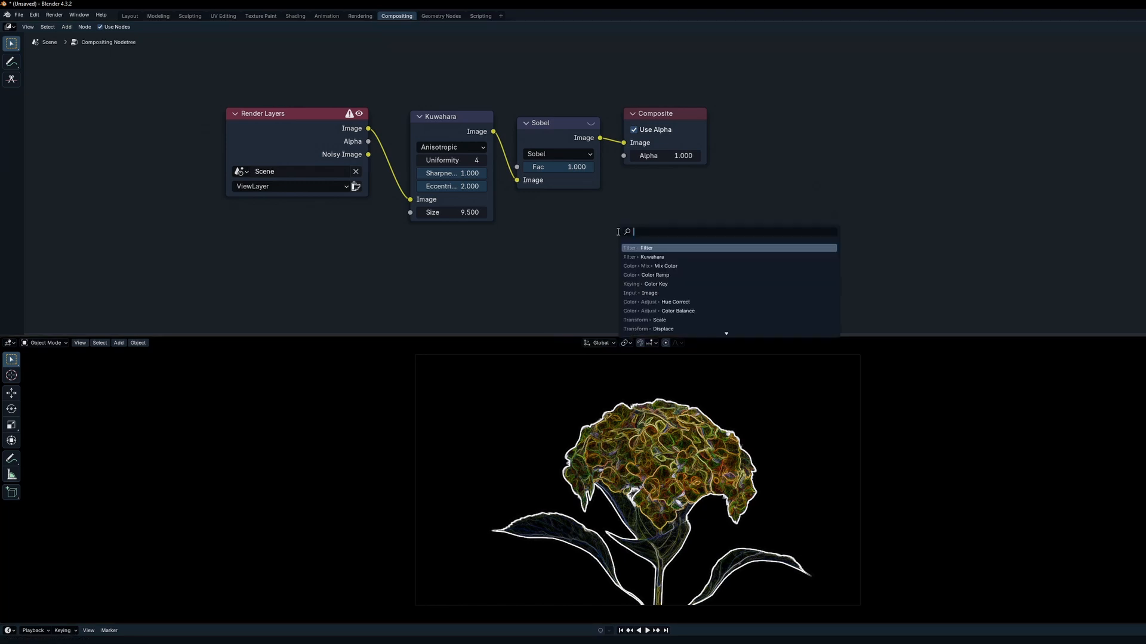
{"action": "type", "text": "ramp"}
{"action": "key", "text": "Return"}
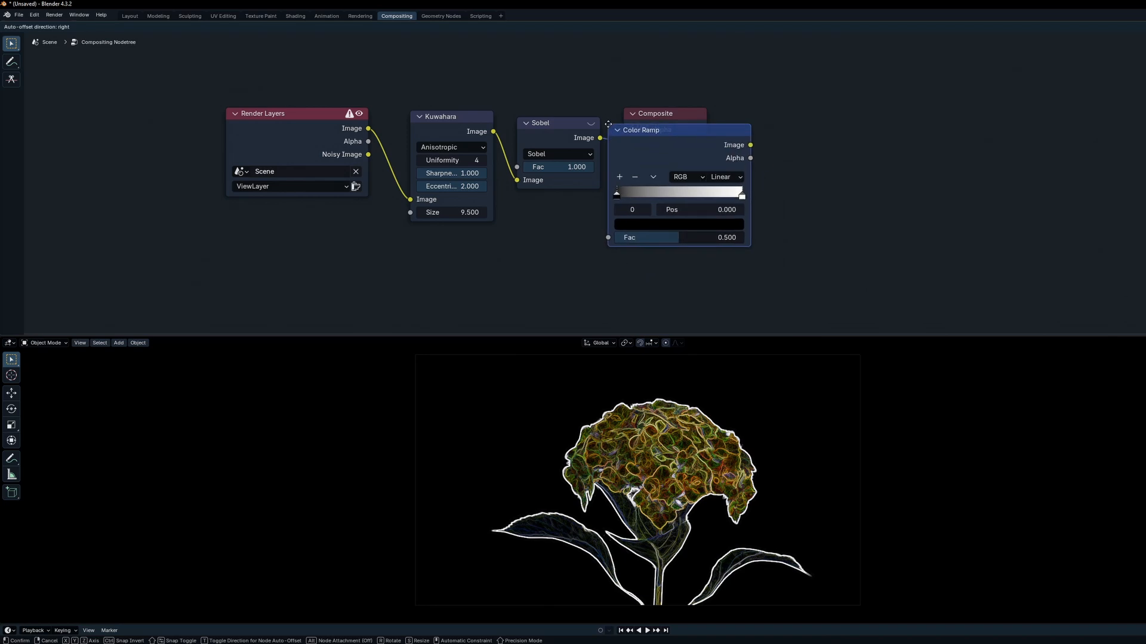
{"action": "left_click", "coordinate": [623, 124]}
Annotate the dark end of the Color Ramp with an arrow and move its black stop to position 0.595
{"action": "left_click", "coordinate": [757, 194]}
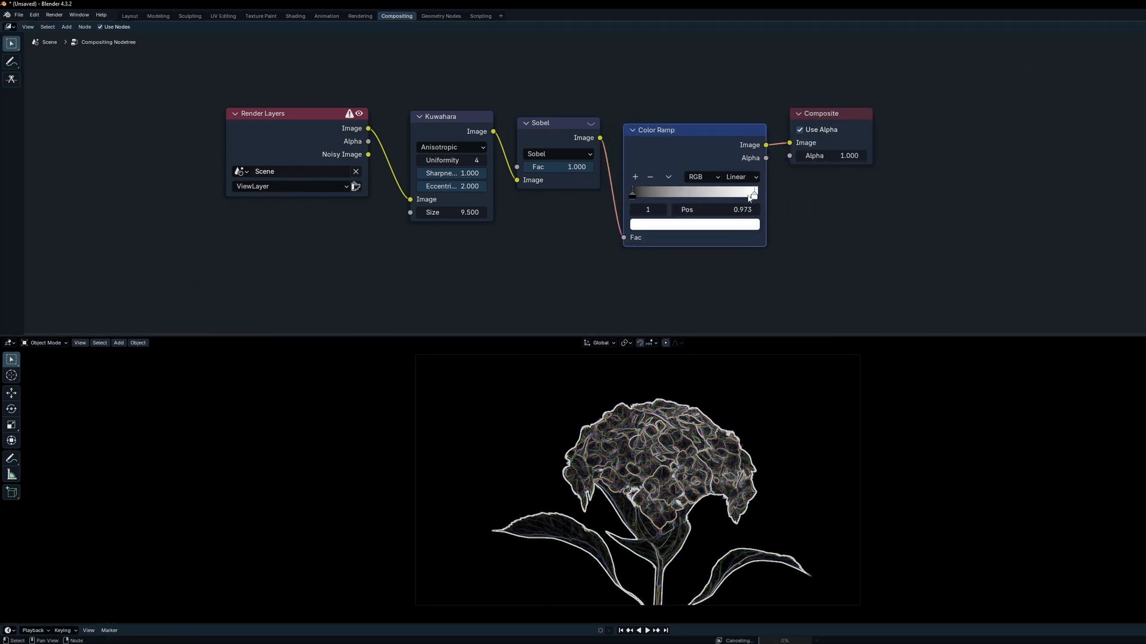
{"action": "left_click", "coordinate": [633, 195]}
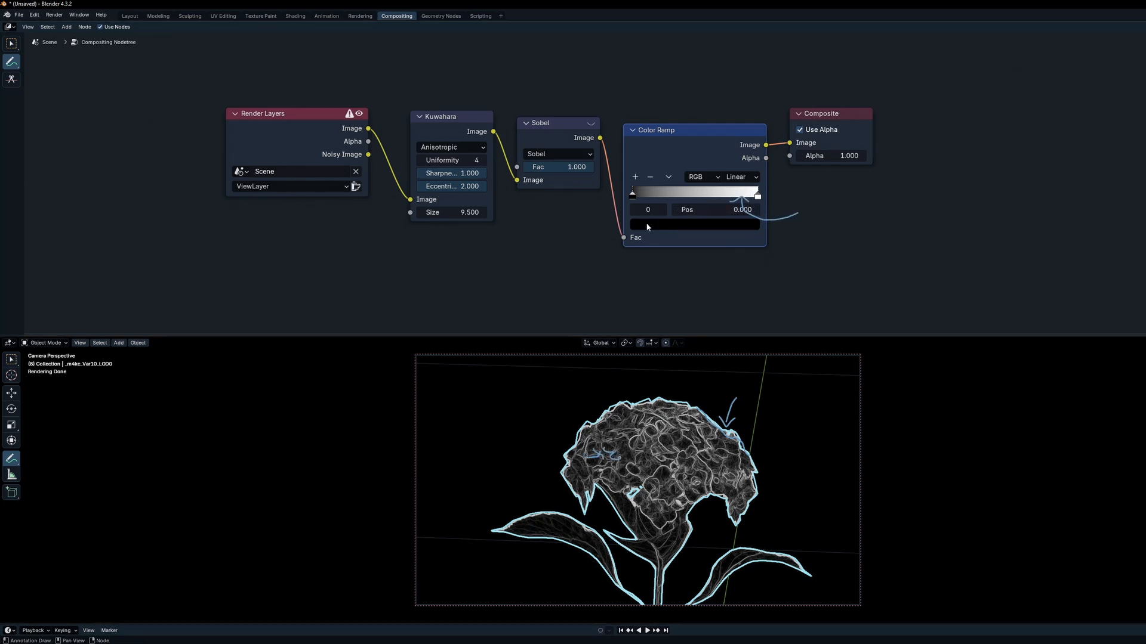
{"action": "left_click", "coordinate": [623, 207]}
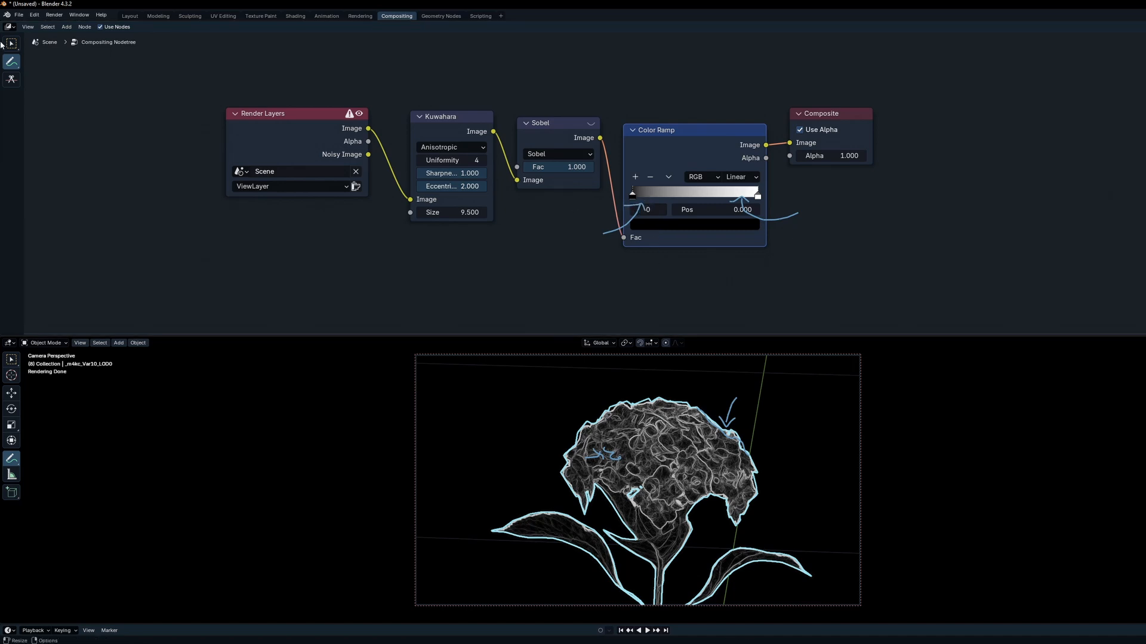
{"action": "mouse_move", "coordinate": [634, 196]}
{"action": "left_mouse_down"}
{"action": "mouse_move", "coordinate": [713, 197]}
{"action": "mouse_move", "coordinate": [637, 196]}
{"action": "mouse_move", "coordinate": [681, 196]}
{"action": "mouse_move", "coordinate": [649, 194]}
{"action": "left_mouse_up"}
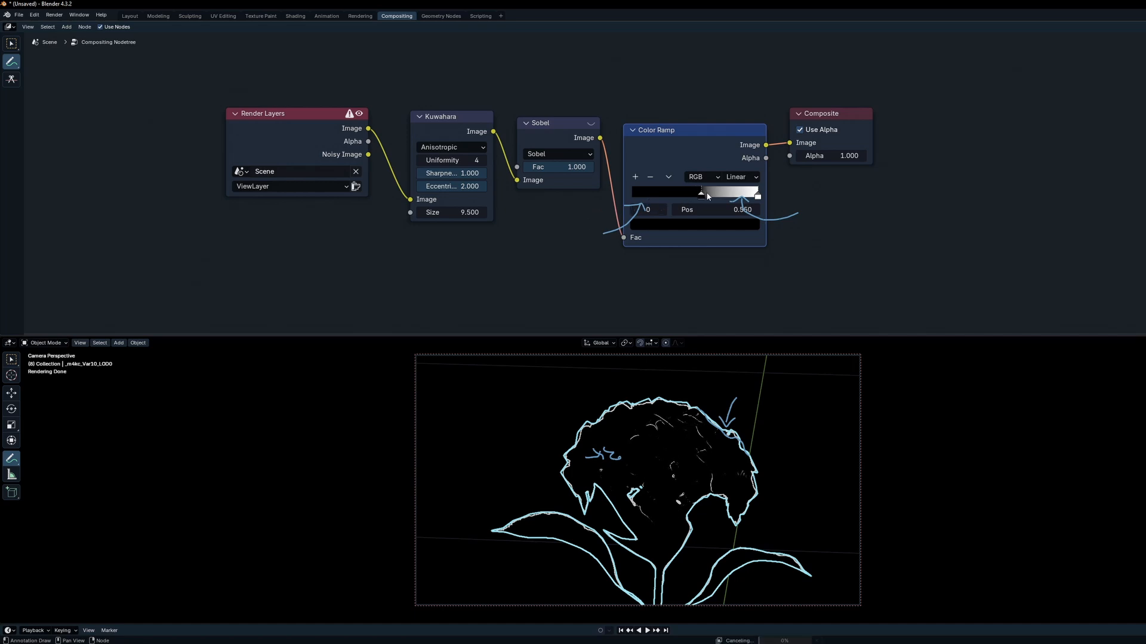
{"action": "left_click_drag", "start_coordinate": [719, 192], "coordinate": [712, 193]}
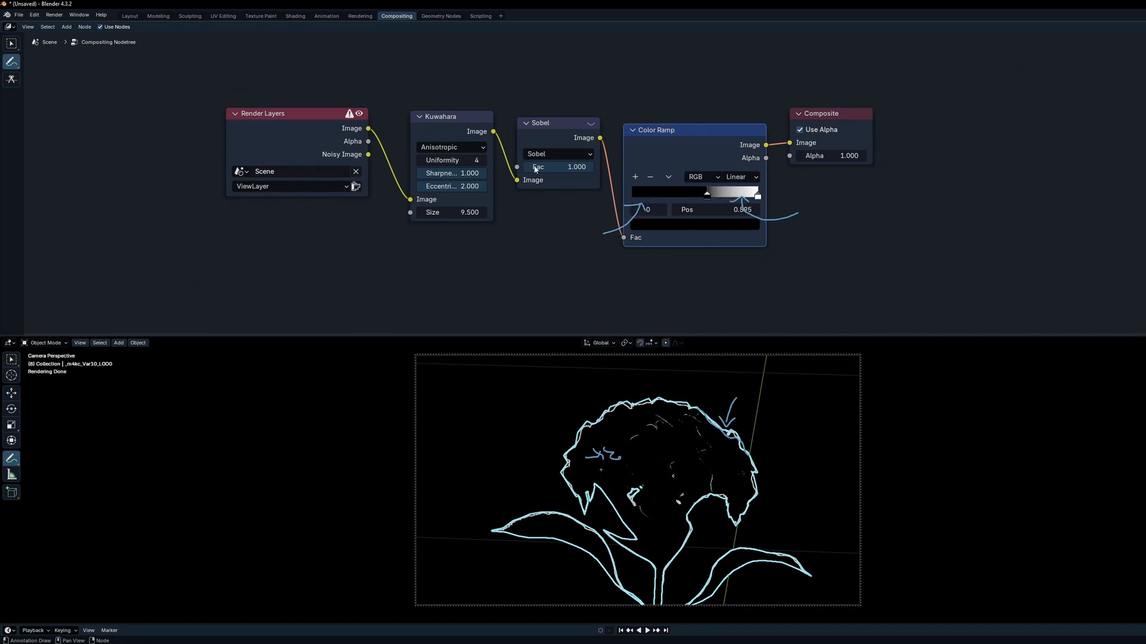
Erase the annotation strokes around the Color Ramp node and return to the selection tool
{"action": "left_click", "coordinate": [11, 43]}
{"action": "middle_click_drag", "start_coordinate": [848, 216], "coordinate": [674, 231]}
{"action": "left_click", "coordinate": [11, 62]}
{"action": "left_click_drag", "start_coordinate": [459, 230], "coordinate": [555, 204], "text": "ctrl"}
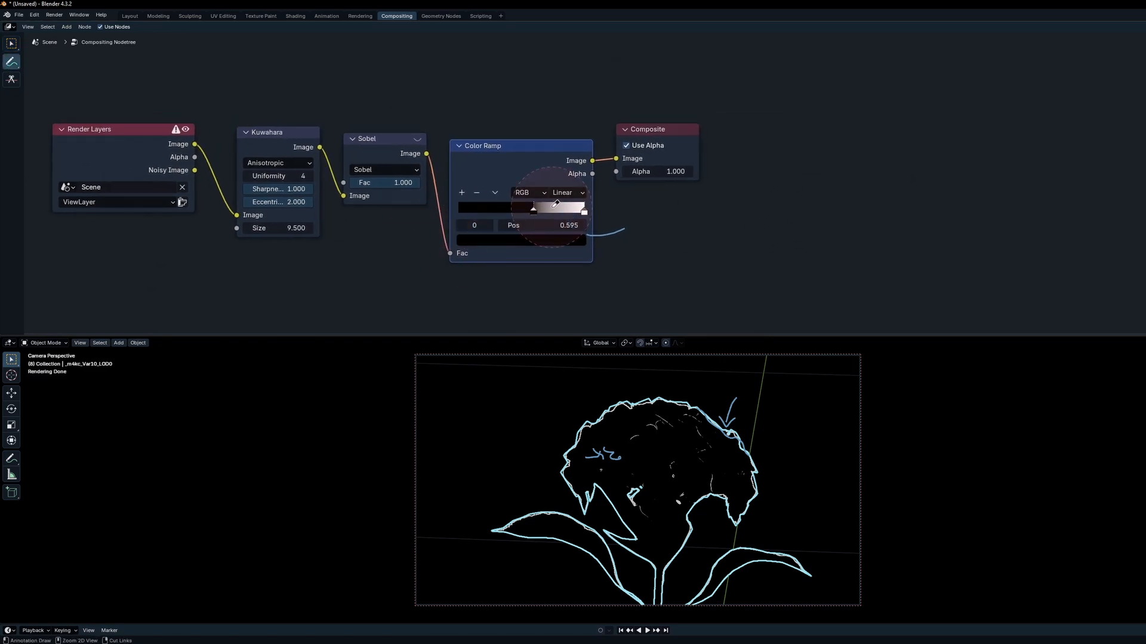
{"action": "left_click", "coordinate": [11, 43]}
{"action": "left_click", "coordinate": [696, 217]}
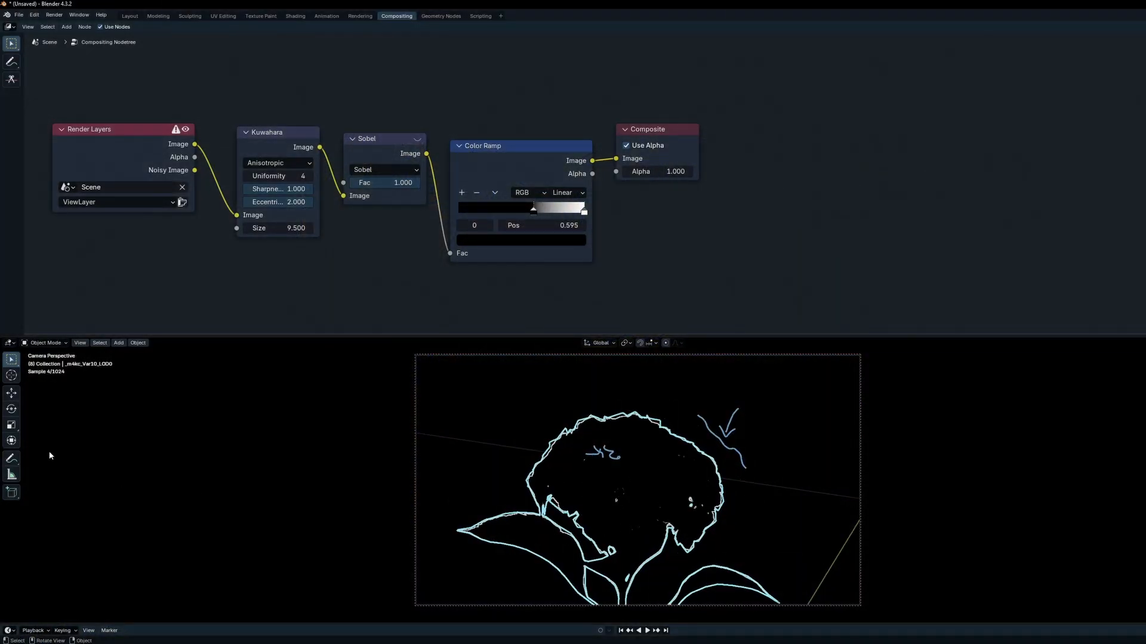
Erase the arrow annotation beside the flower in the 3D viewport and return to the selection tool
{"action": "key", "text": "shift+space"}
{"action": "key", "text": "d"}
{"action": "mouse_move", "coordinate": [789, 469]}
{"action": "middle_mouse_down"}
{"action": "mouse_move", "coordinate": [835, 472]}
{"action": "mouse_move", "coordinate": [822, 469]}
{"action": "middle_mouse_up"}
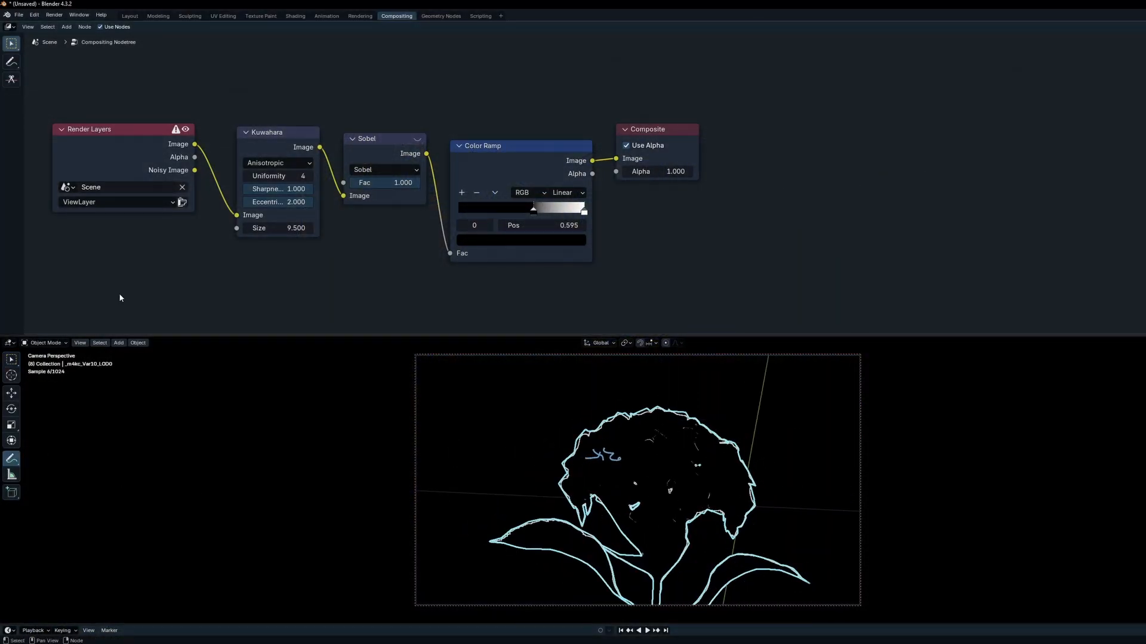
{"action": "left_click", "coordinate": [11, 359]}
Add a Mix Color node between the Color Ramp and Composite nodes
{"action": "key", "text": "shift+a"}
{"action": "left_click", "coordinate": [688, 218]}
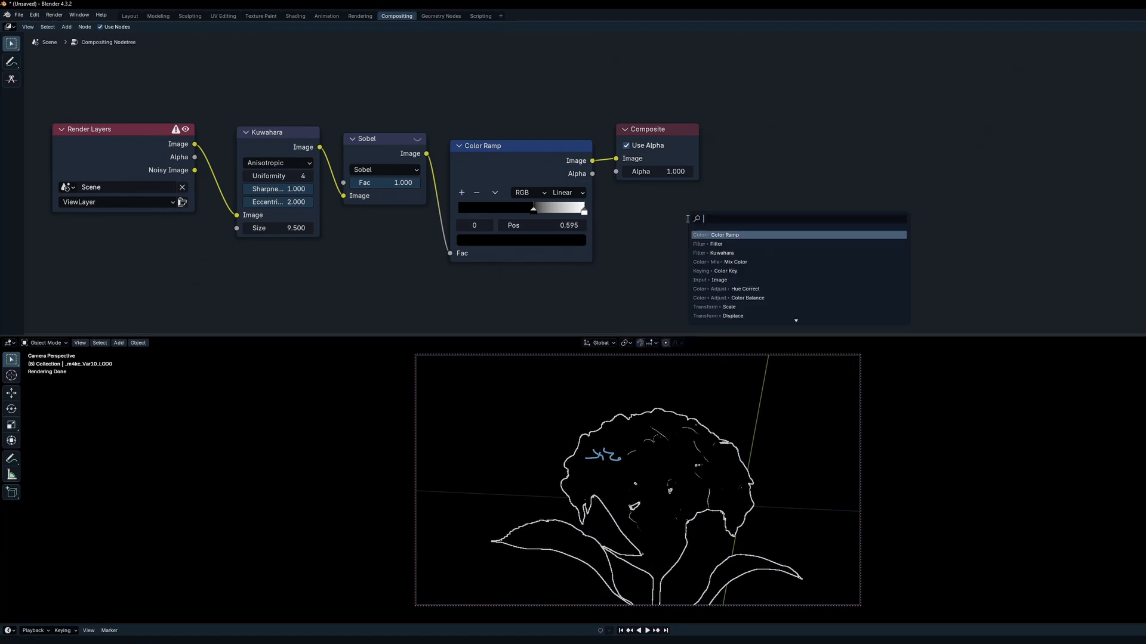
{"action": "type", "text": "mix color"}
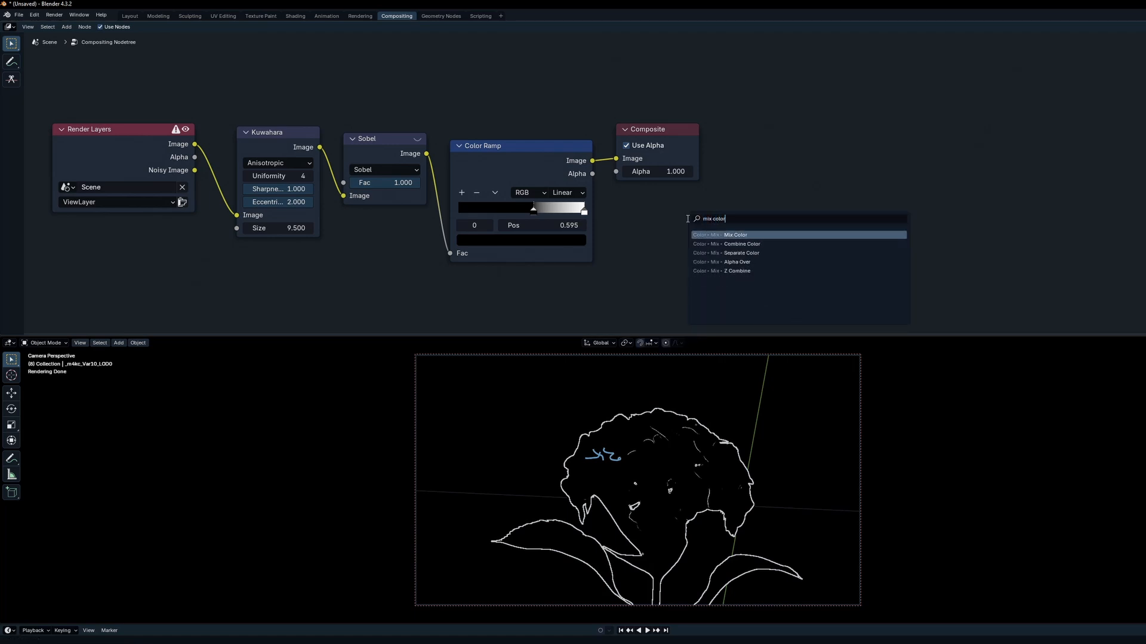
{"action": "key", "text": "Return"}
{"action": "left_click", "coordinate": [615, 186]}
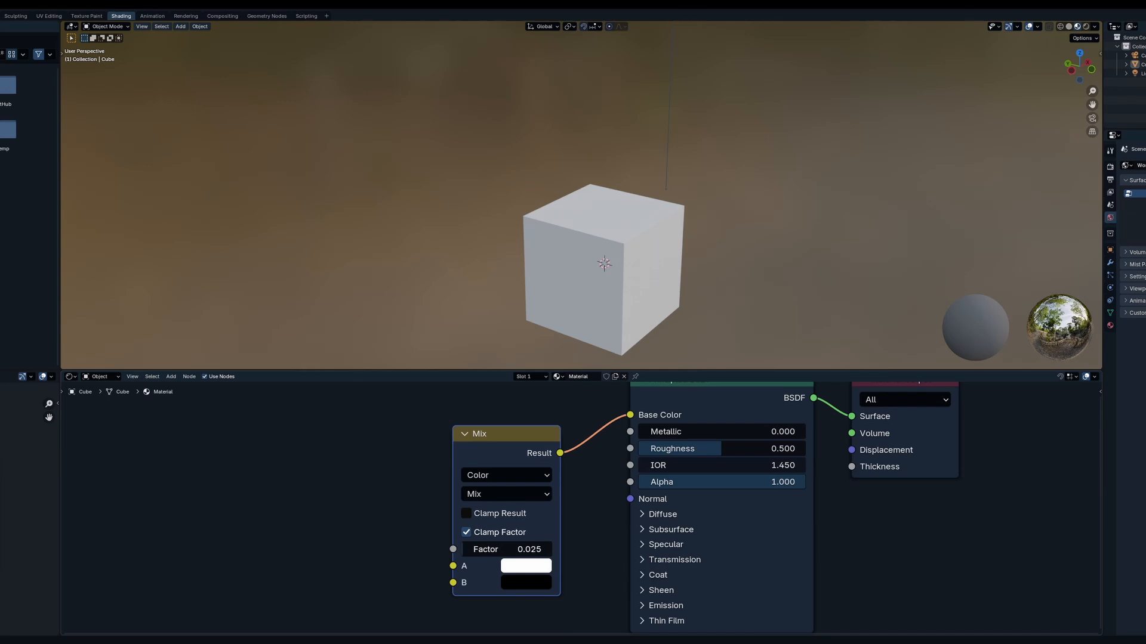
Try out the Mix node's factor and connect the Color Ramp's Image output to the compositor Mix node's Fac input
{"action": "mouse_move", "coordinate": [480, 549]}
{"action": "left_mouse_down"}
{"action": "mouse_move", "coordinate": [552, 549]}
{"action": "mouse_move", "coordinate": [461, 549]}
{"action": "left_mouse_up"}
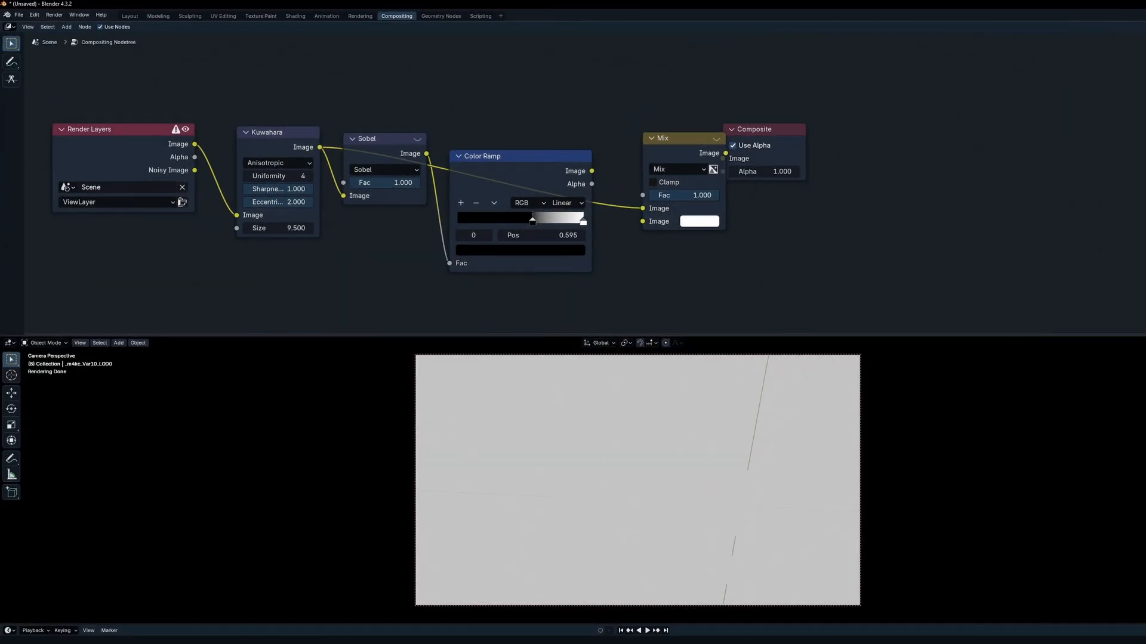
{"action": "mouse_move", "coordinate": [719, 195]}
{"action": "left_mouse_down"}
{"action": "mouse_move", "coordinate": [649, 195]}
{"action": "mouse_move", "coordinate": [719, 195]}
{"action": "left_mouse_up"}
{"action": "left_click_drag", "start_coordinate": [592, 170], "coordinate": [691, 198]}
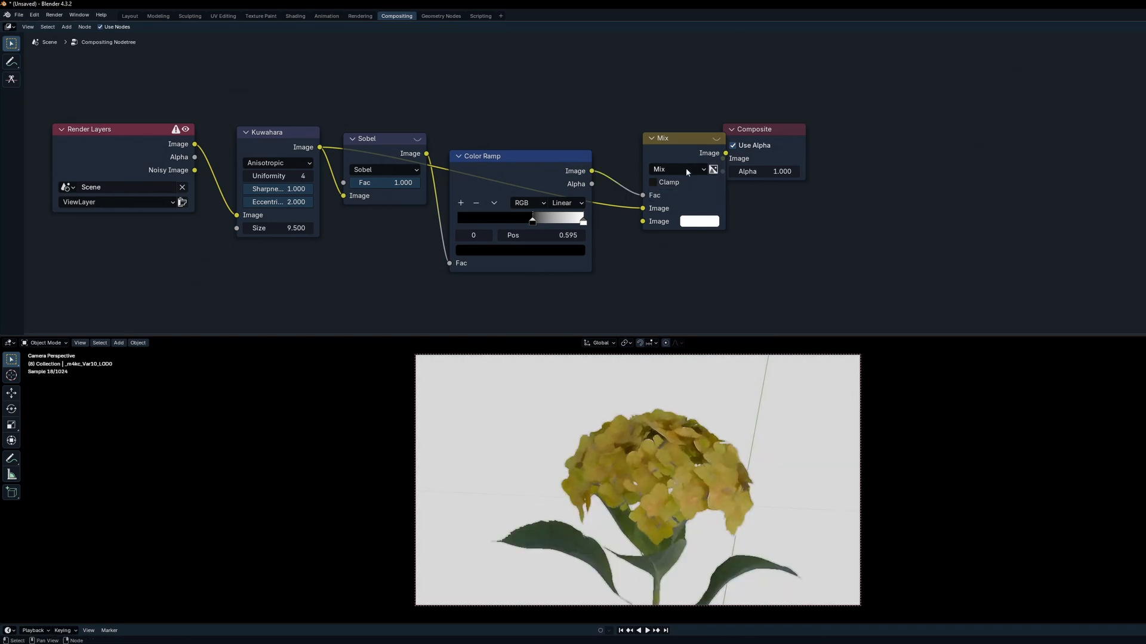
Darken the Mix node's second image colour to near black, with a value of 0.010 (#191919FF)
{"action": "left_click", "coordinate": [698, 225]}
{"action": "left_click", "coordinate": [701, 228]}
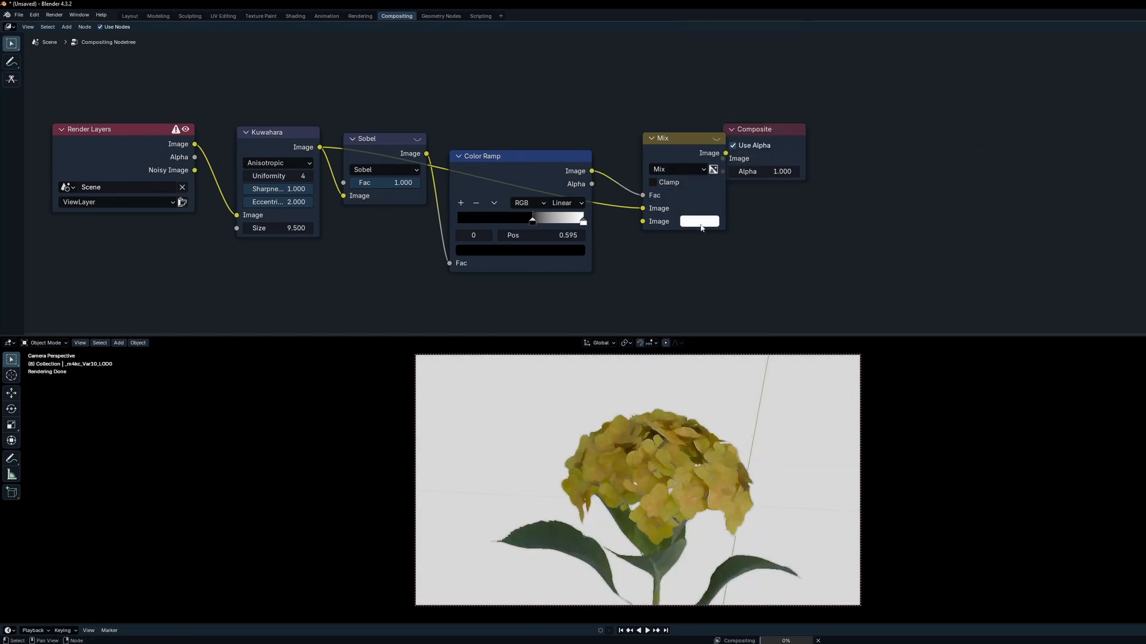
{"action": "left_click", "coordinate": [699, 222]}
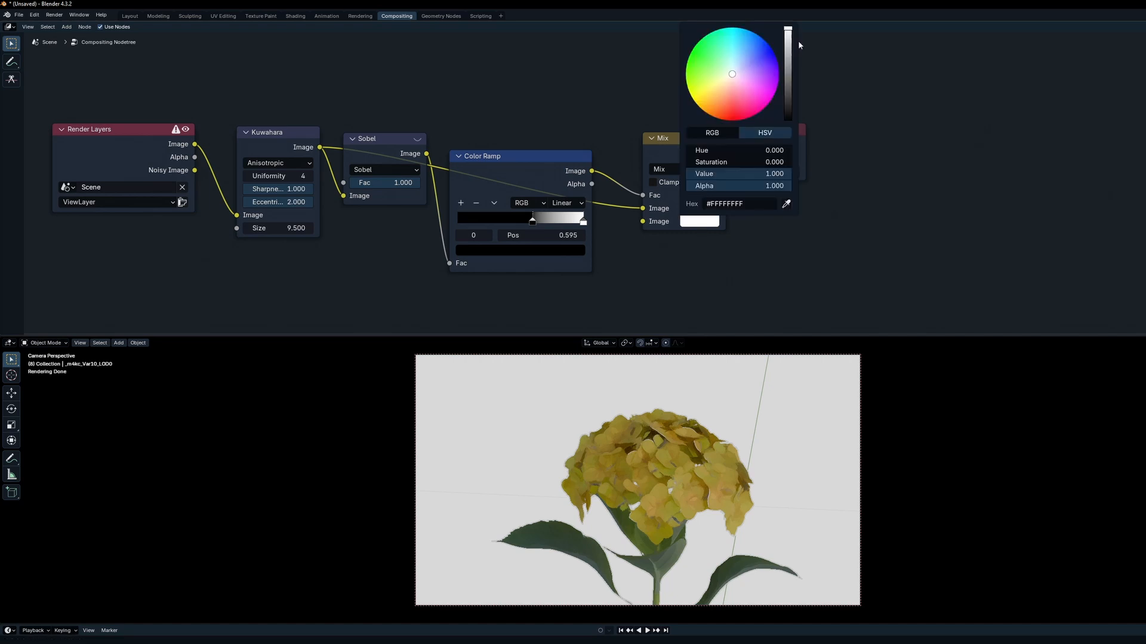
{"action": "left_click_drag", "start_coordinate": [788, 29], "coordinate": [787, 110]}
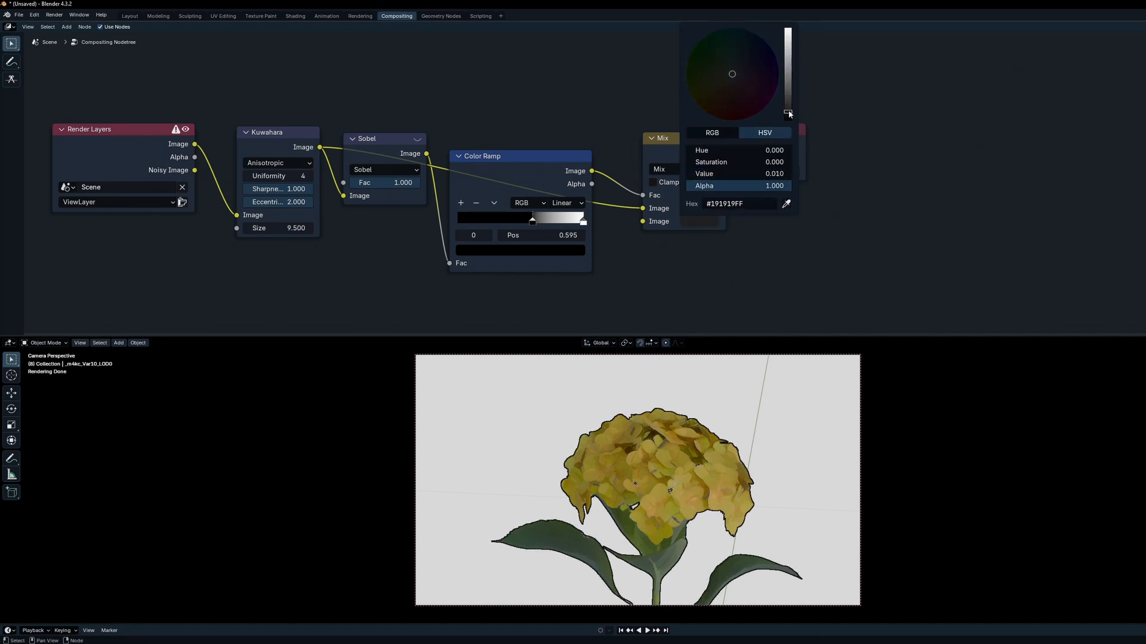